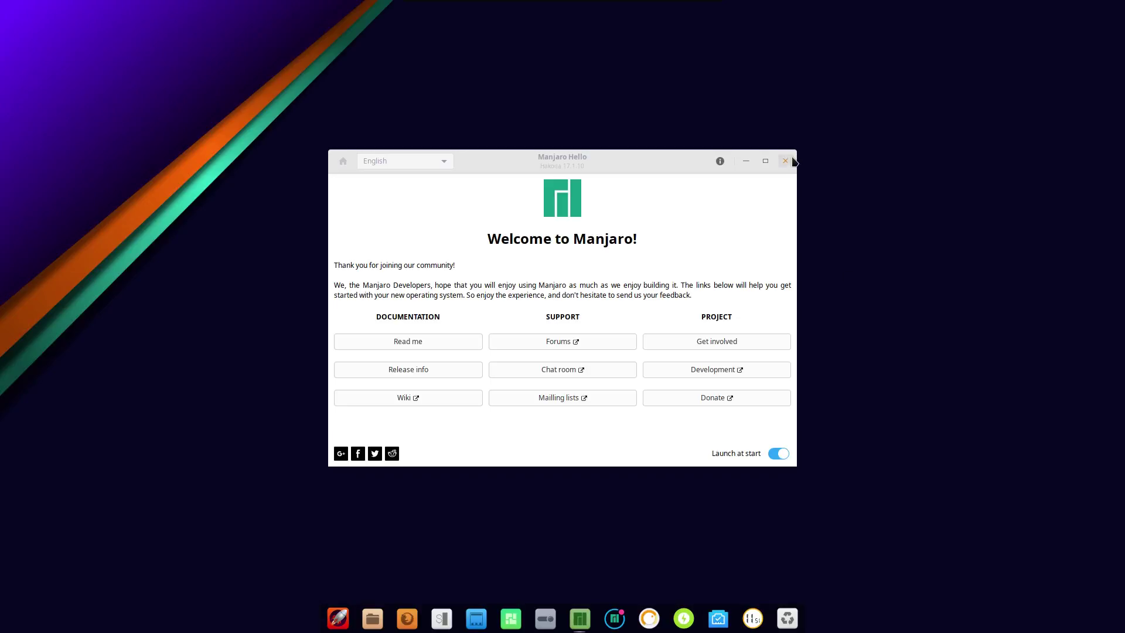
Close the Manjaro Hello window, browse the Launcher's full-screen app grid, then return to the desktop
left_click(786, 161)
left_click(785, 162)
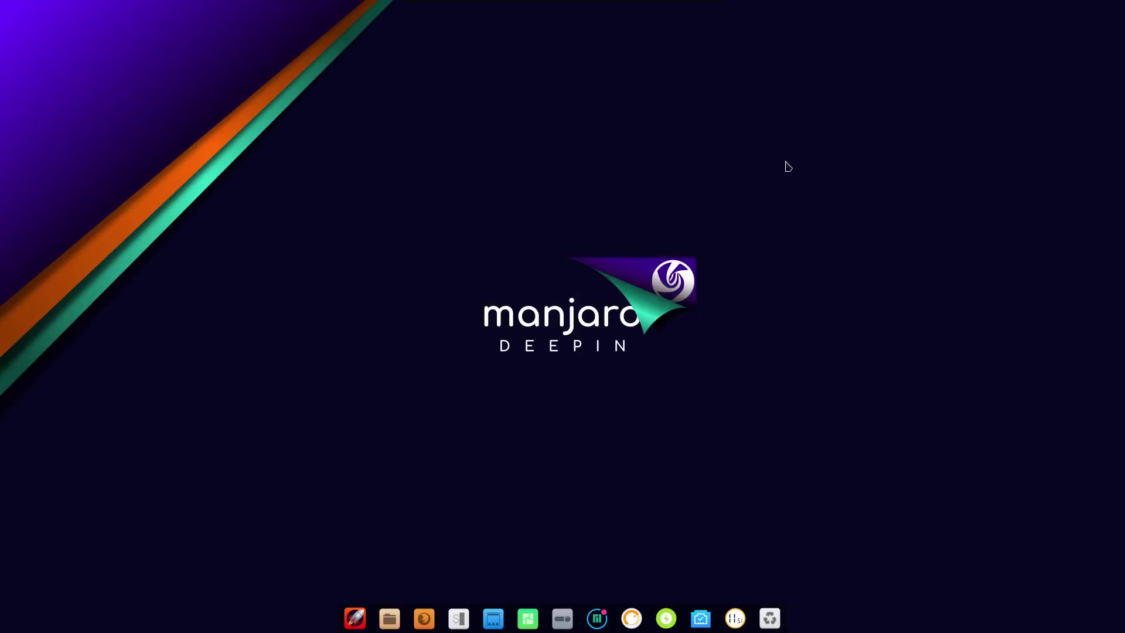
left_click(356, 618)
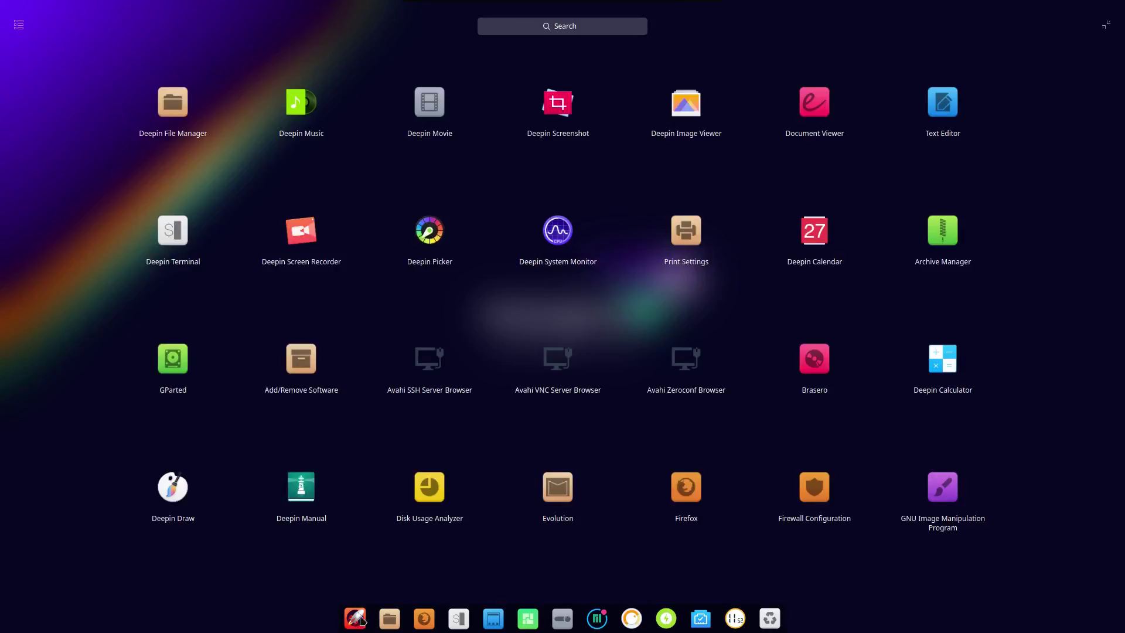
scroll(1038, 180, "down", 5)
scroll(1038, 180, "down", 2)
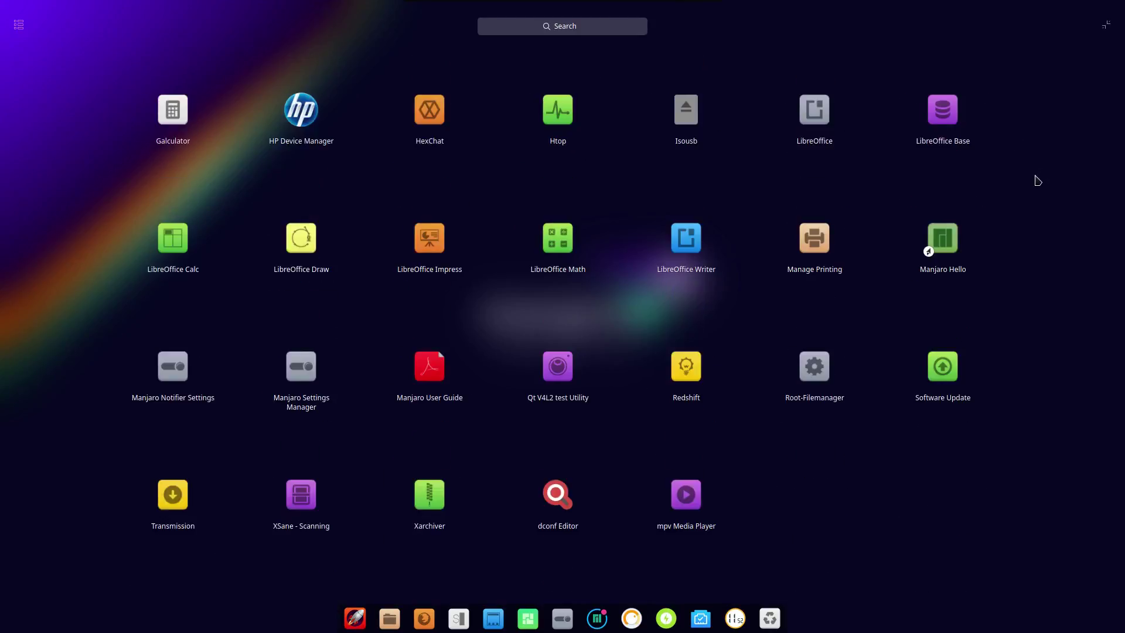
scroll(1038, 180, "up", 5)
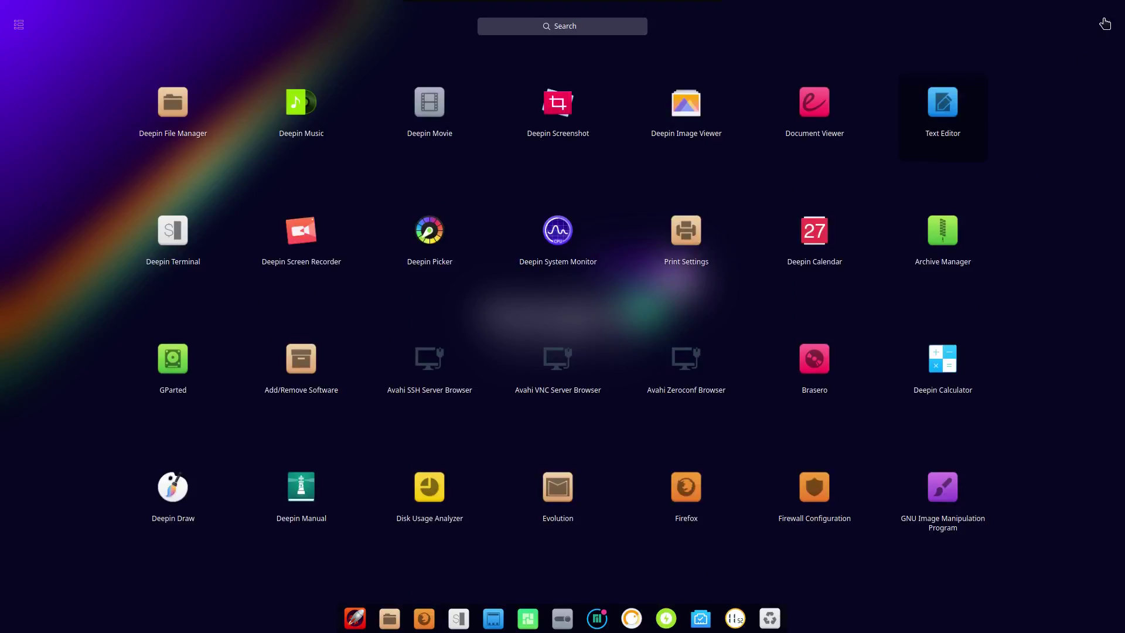
left_click(1106, 27)
left_click(1106, 30)
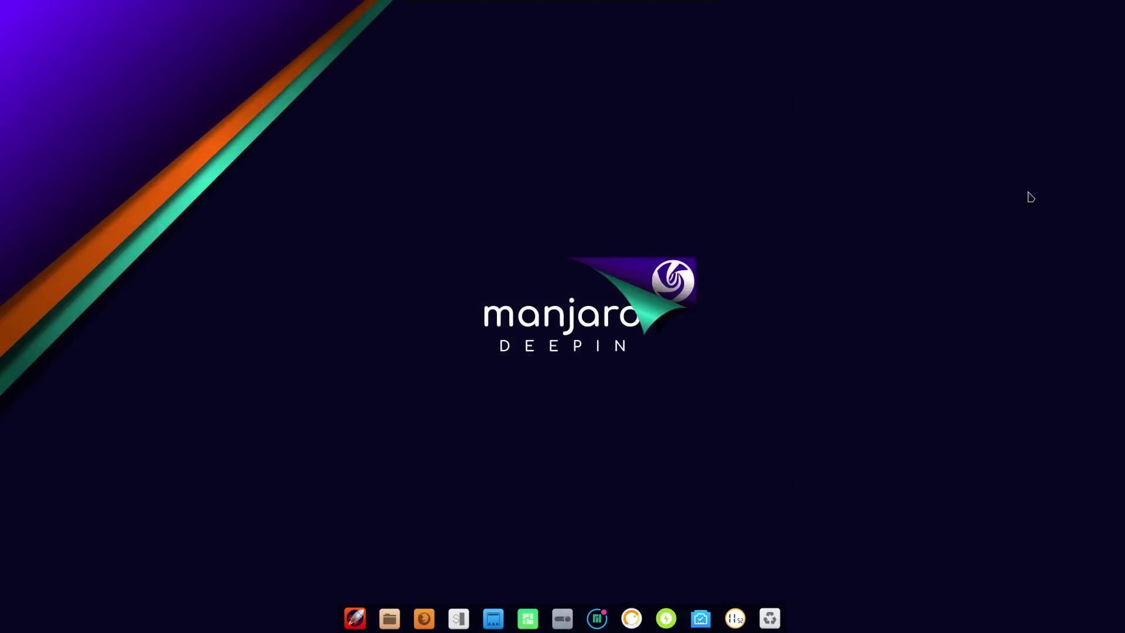
Change the dock's mode from Fashion Mode to Efficient Mode
right_click(619, 618)
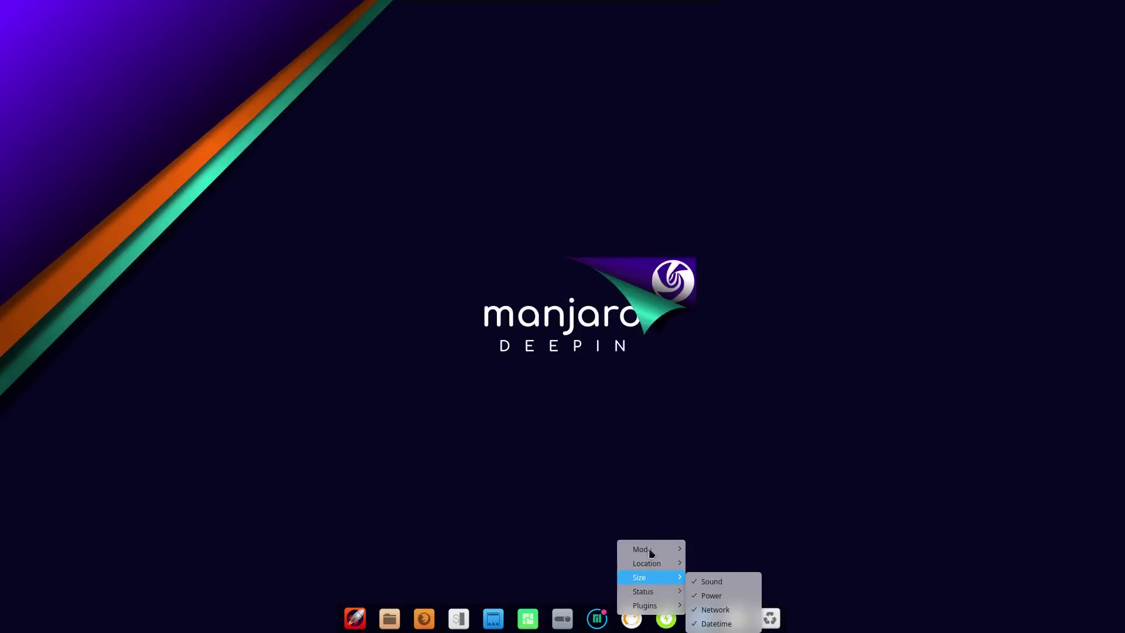
mouse_move(643, 548)
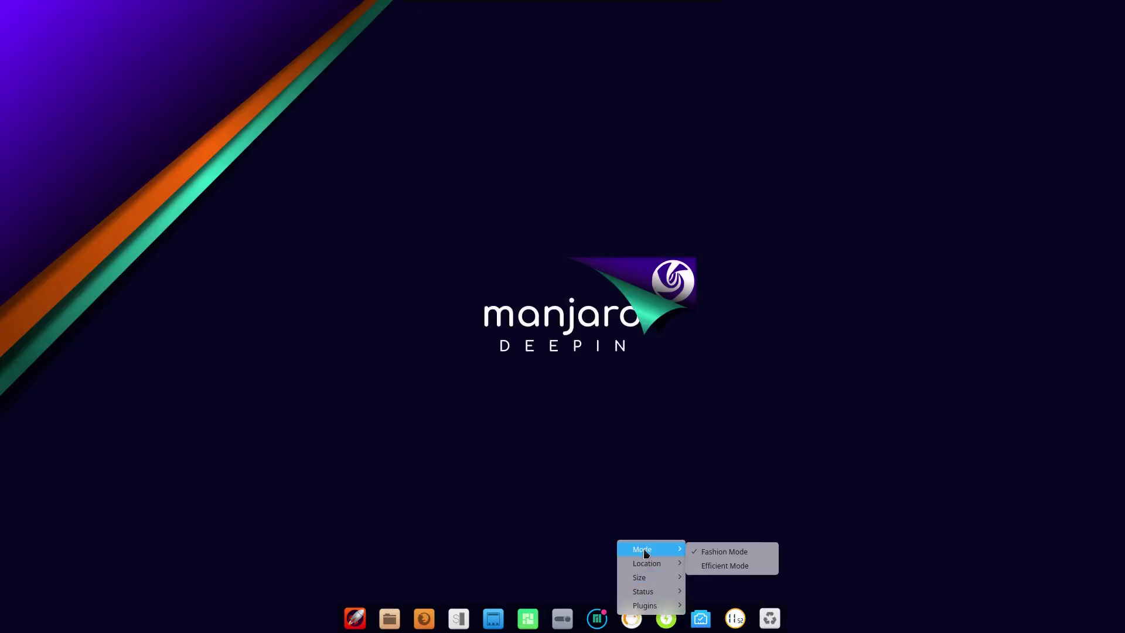
left_click(720, 566)
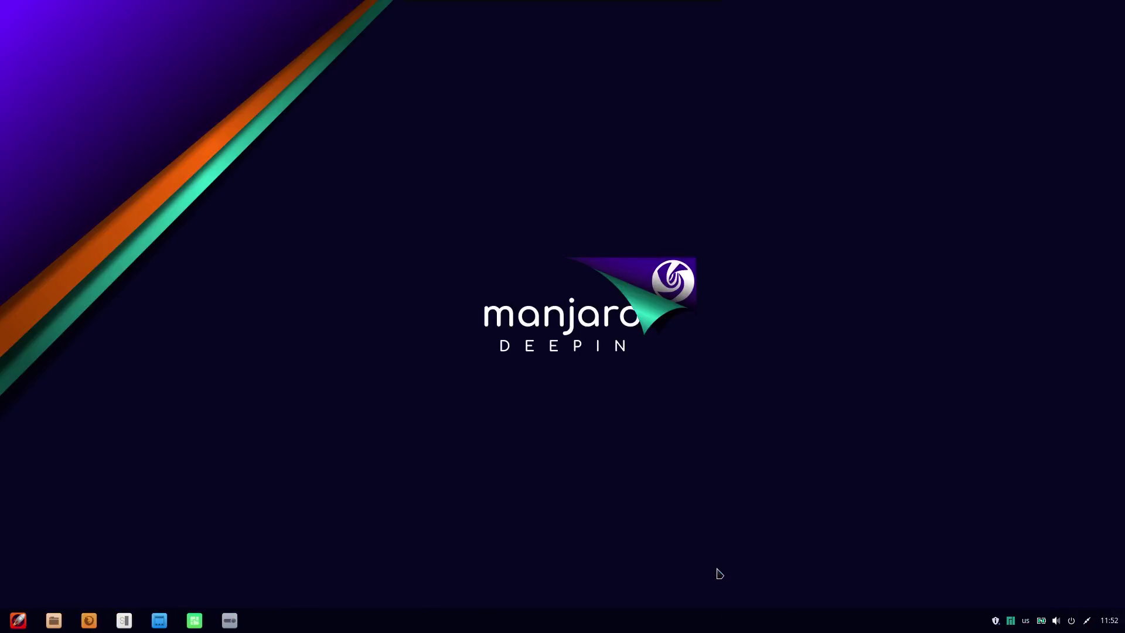
Check the September 2018 calendar, then switch the Launcher to its compact windowed mode
left_click(1106, 625)
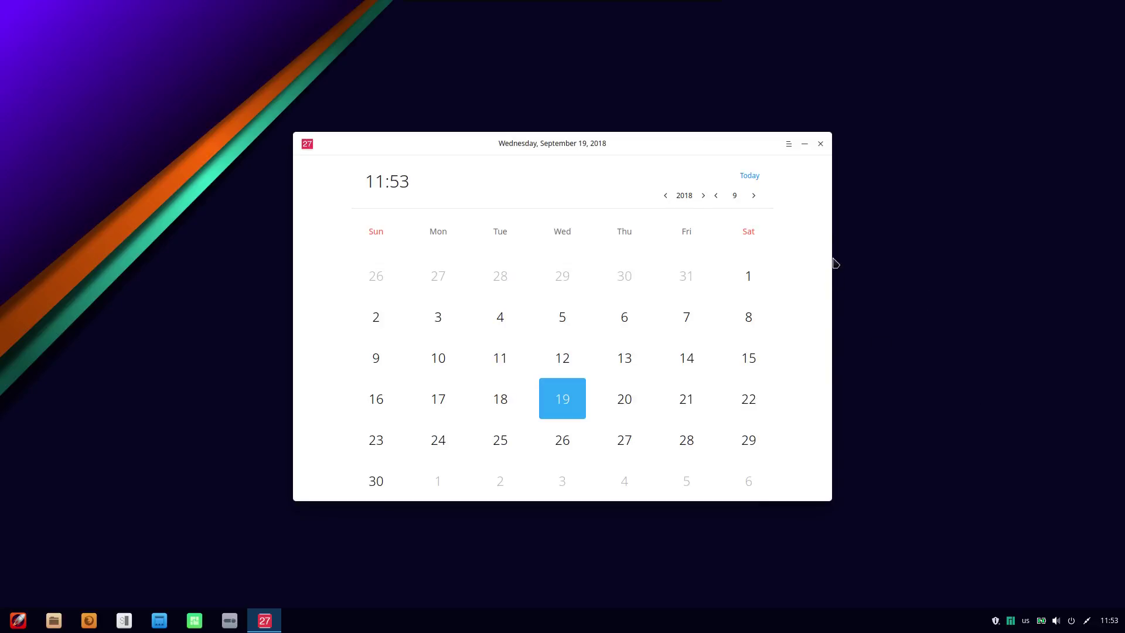
left_click(820, 145)
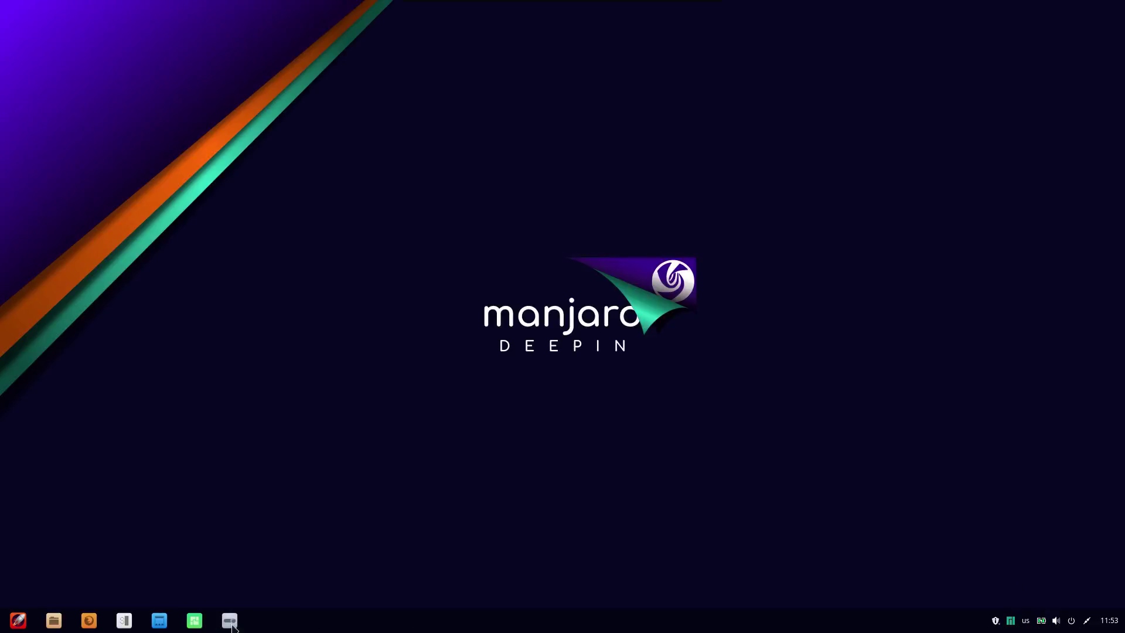
left_click(20, 624)
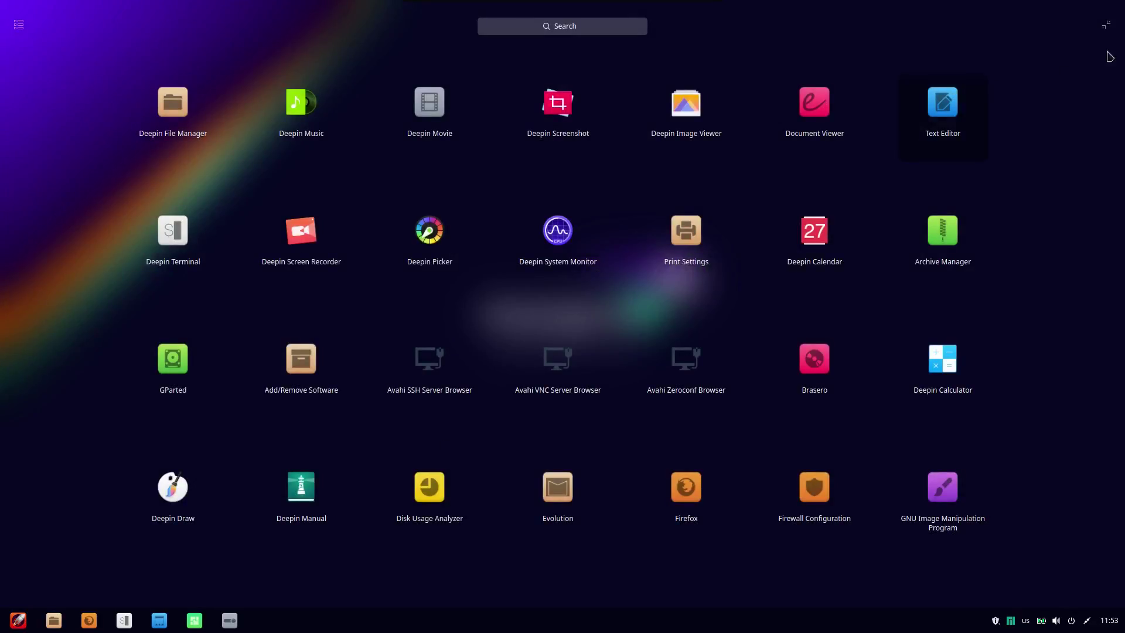
left_click(1109, 26)
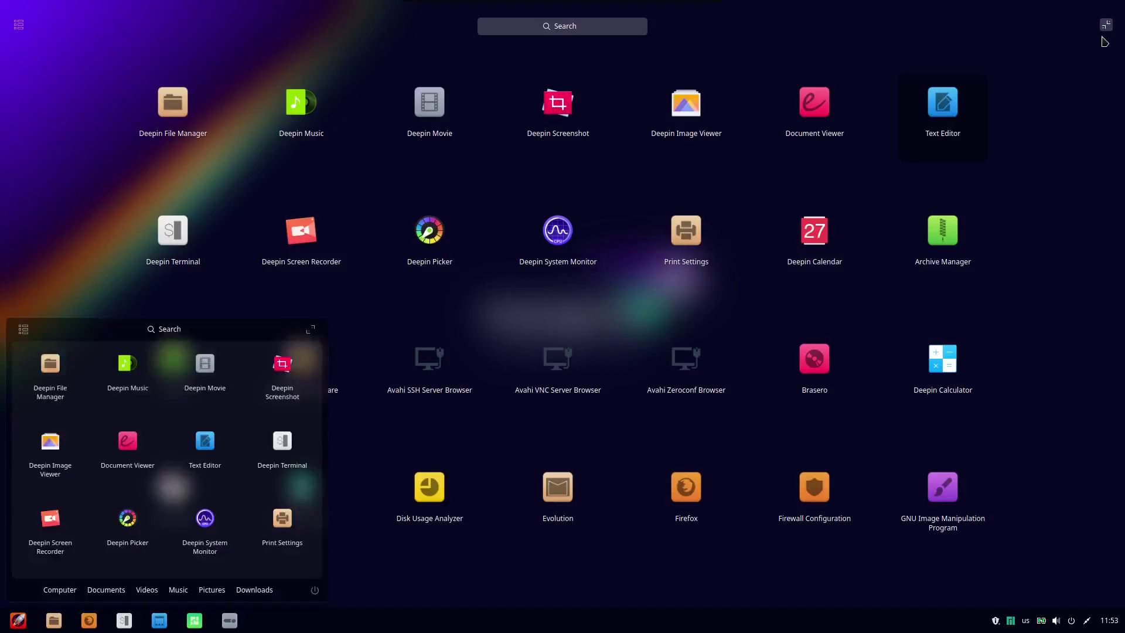
left_click(18, 622)
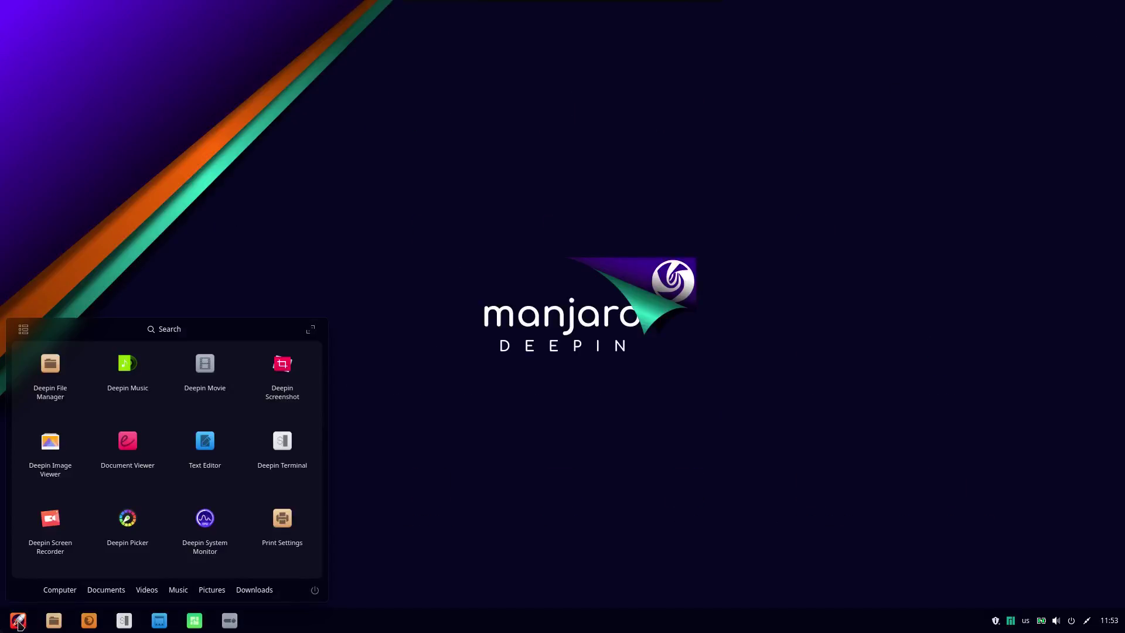
Show apps by category, browse Internet, Music, Video and Graphics, then open Documents
left_click(23, 330)
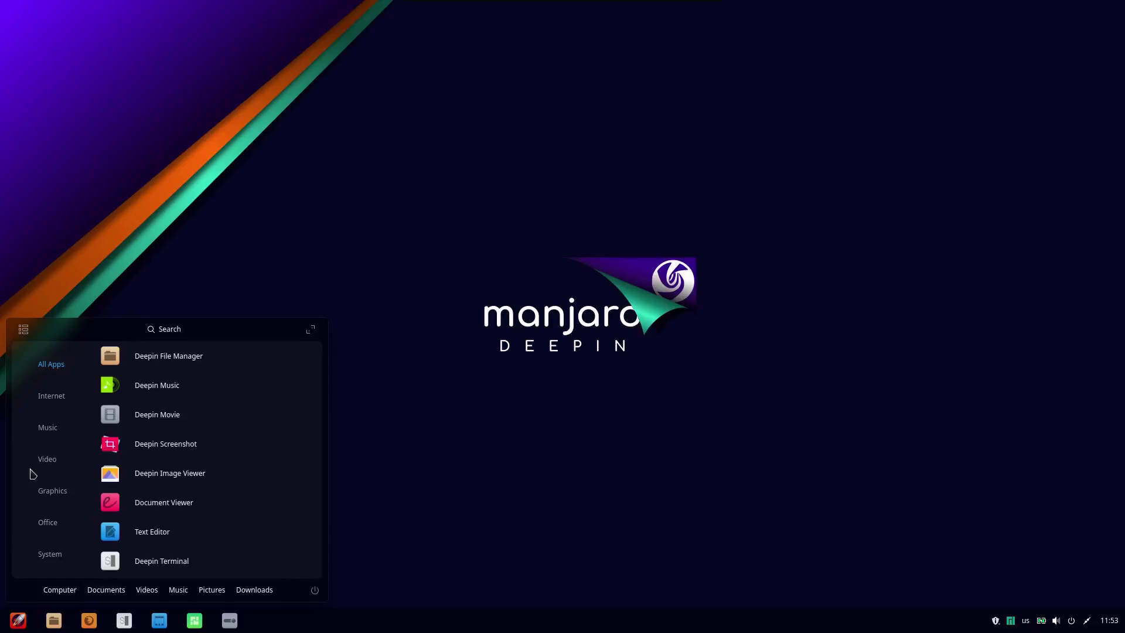
scroll(204, 406, "down", 5)
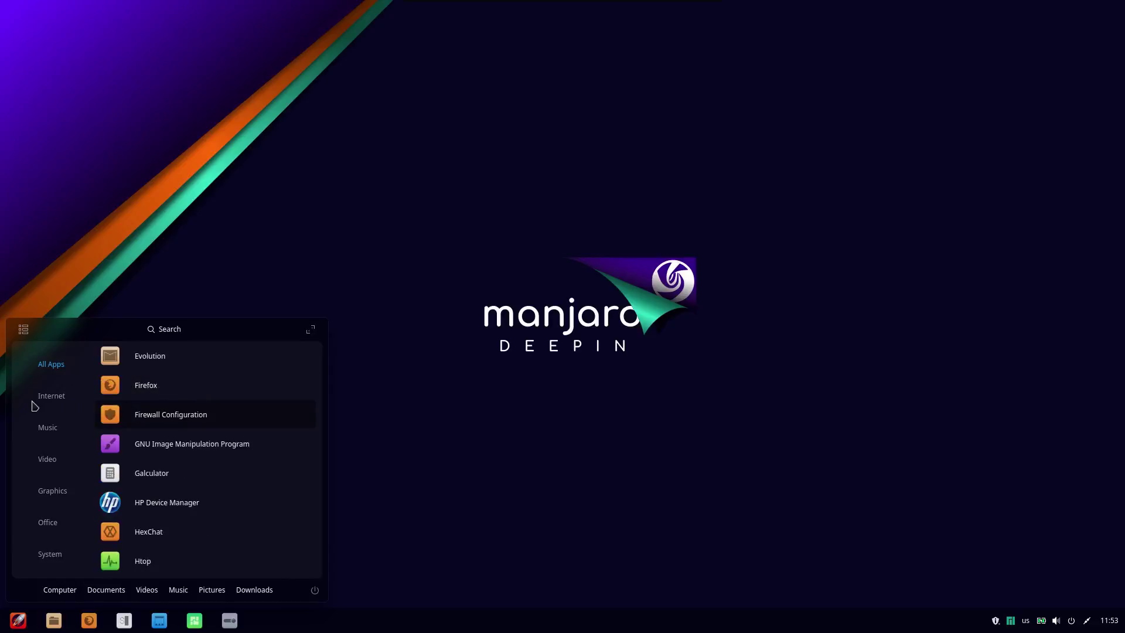
left_click(52, 398)
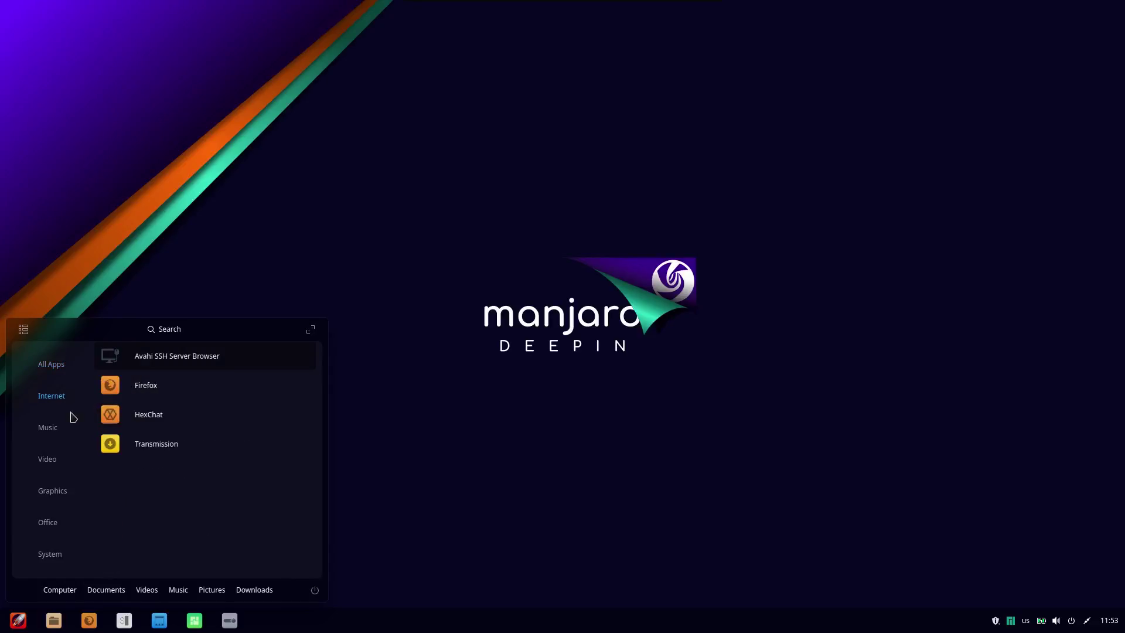
left_click(51, 432)
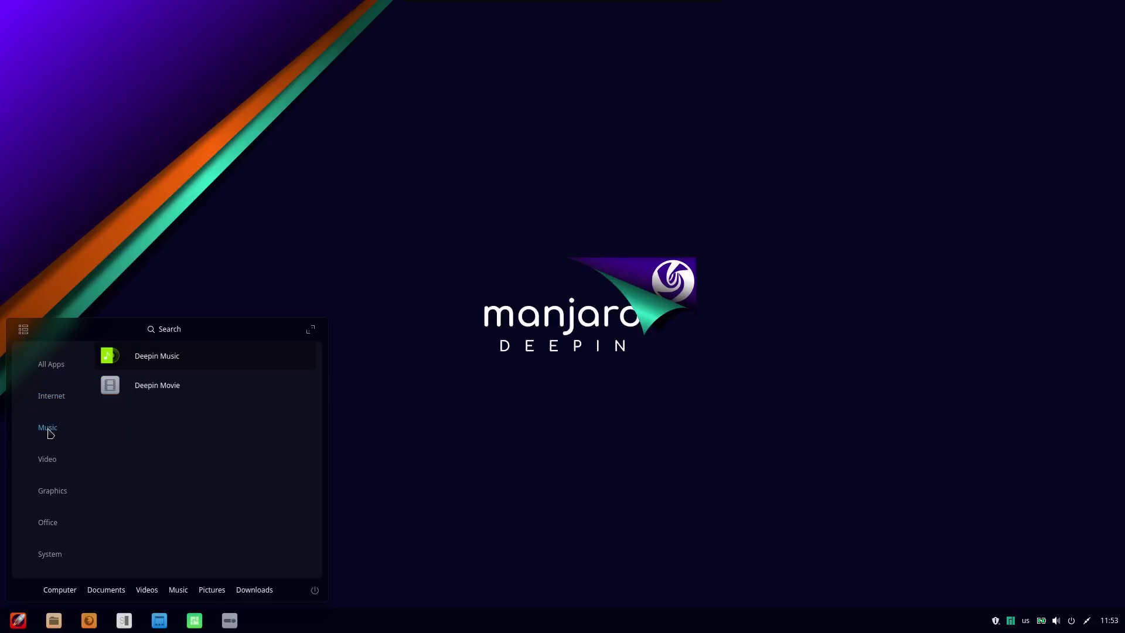
left_click(51, 463)
left_click(58, 498)
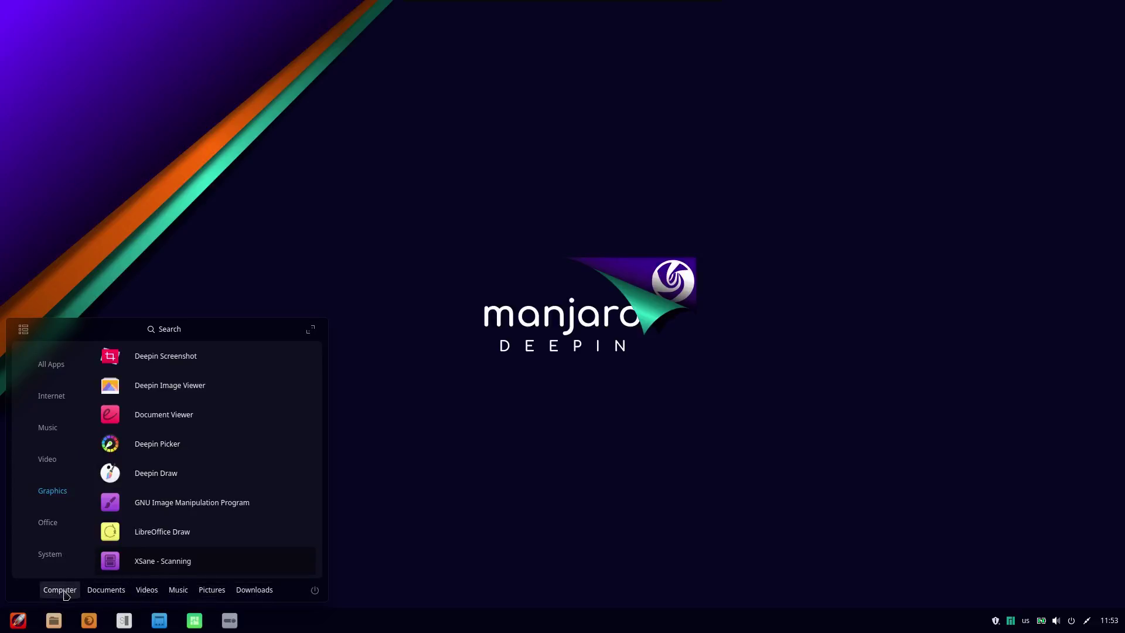
left_click(98, 594)
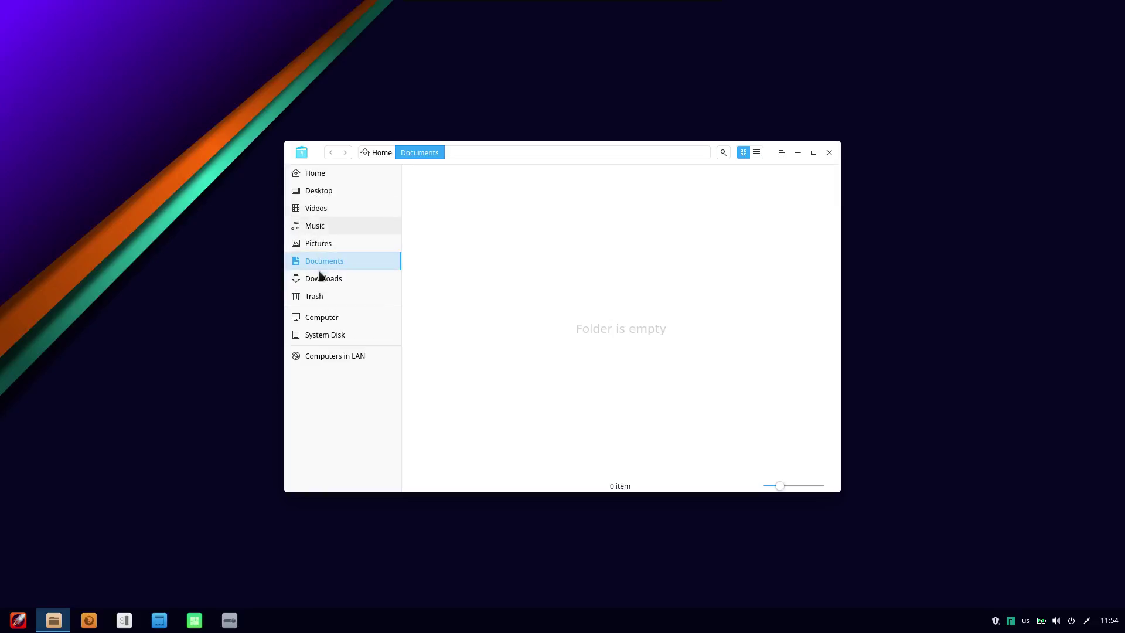
Show the Home folder in list view, check the file manager settings, then close the file manager
left_click(321, 174)
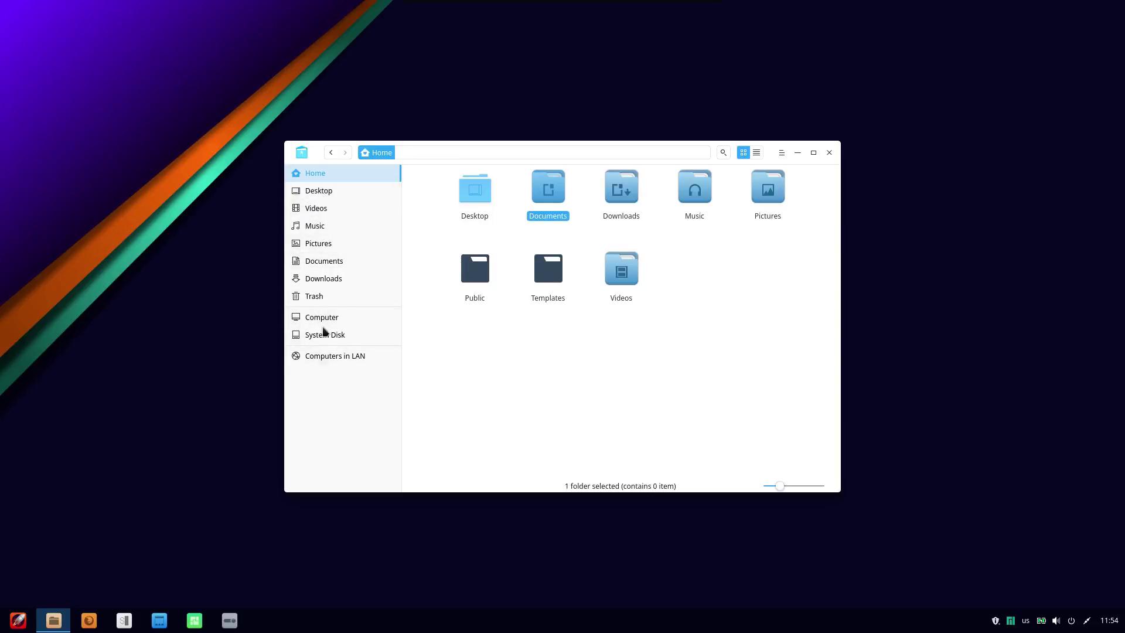
left_click(754, 153)
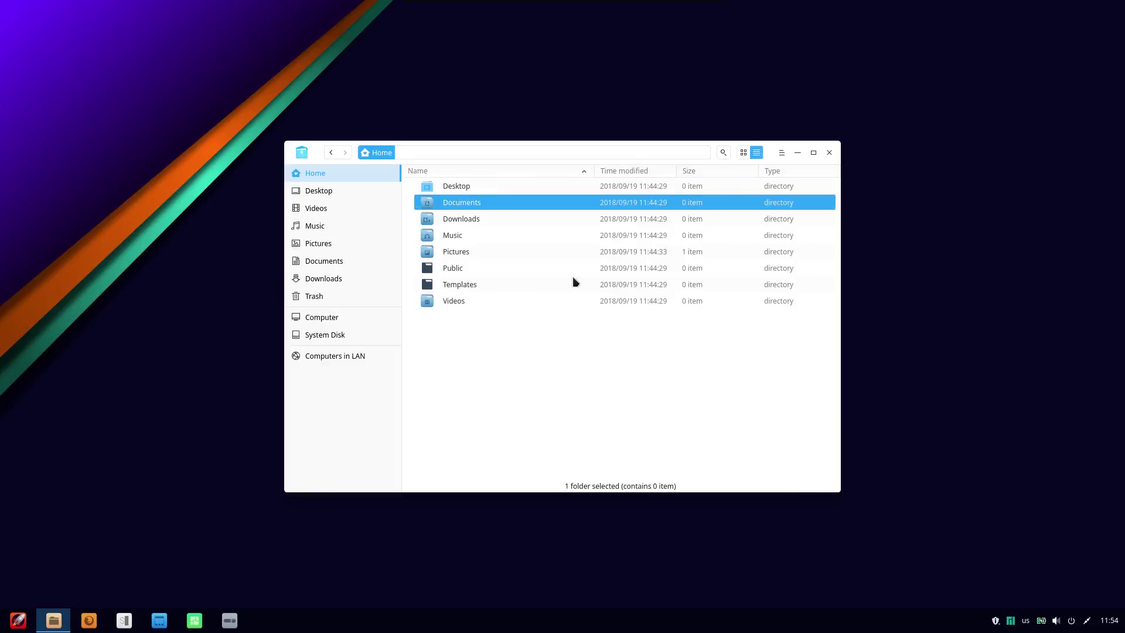
left_click(781, 154)
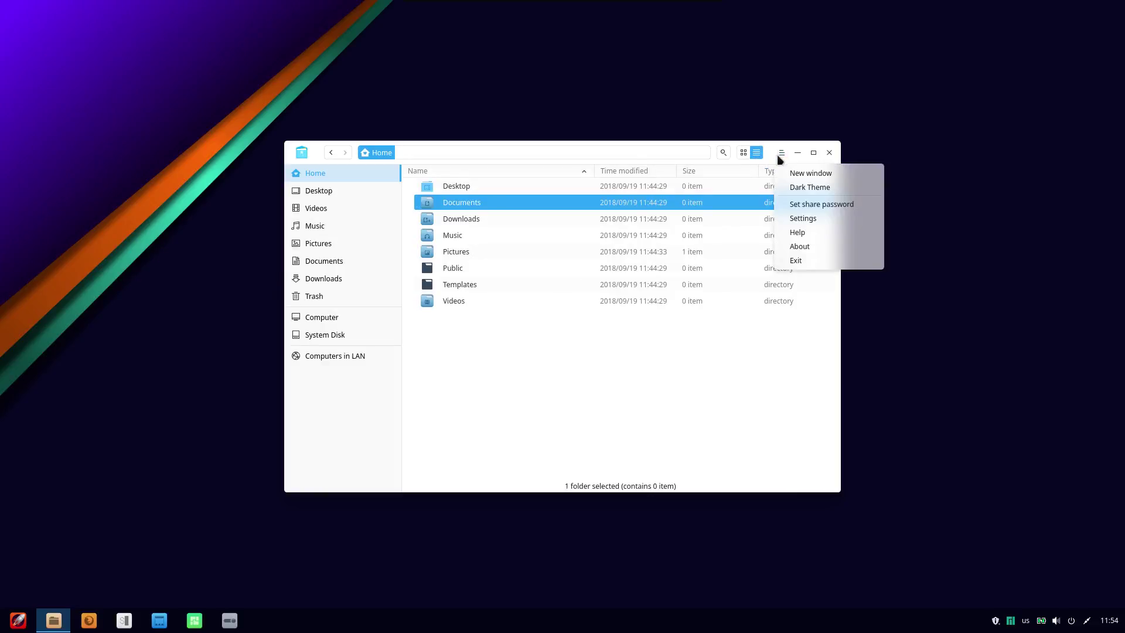
left_click(803, 221)
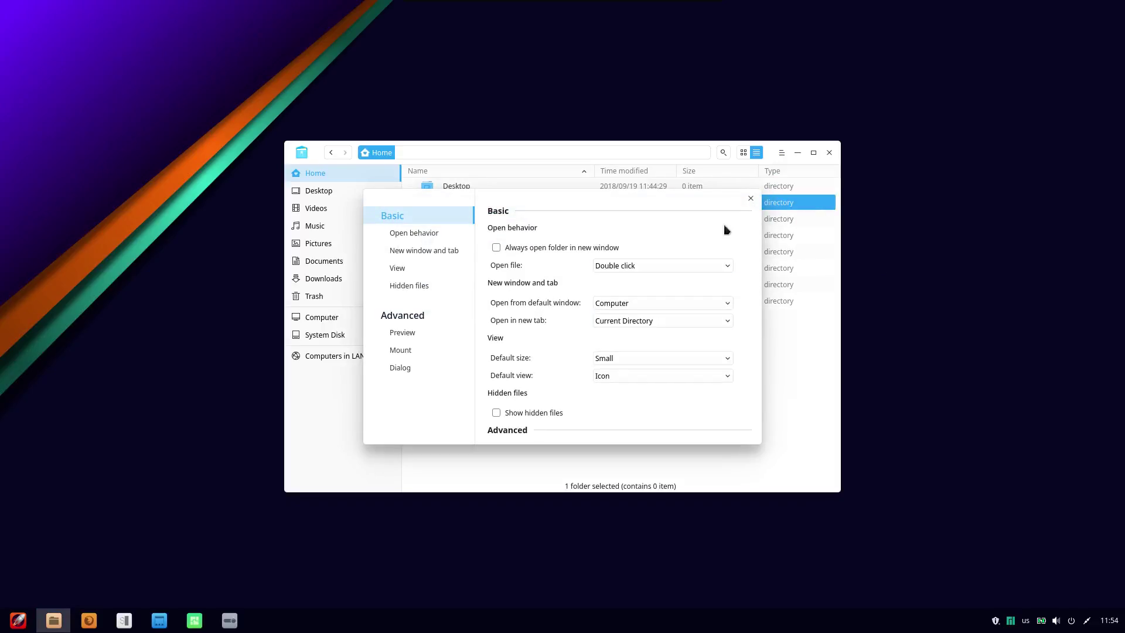
left_click(752, 200)
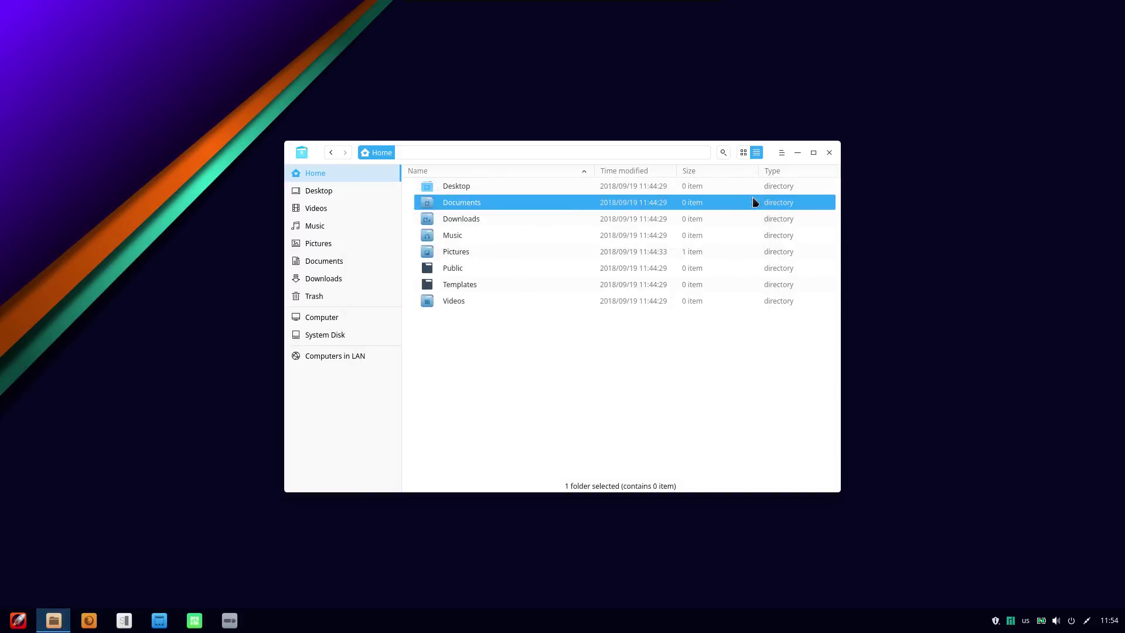
left_click(829, 154)
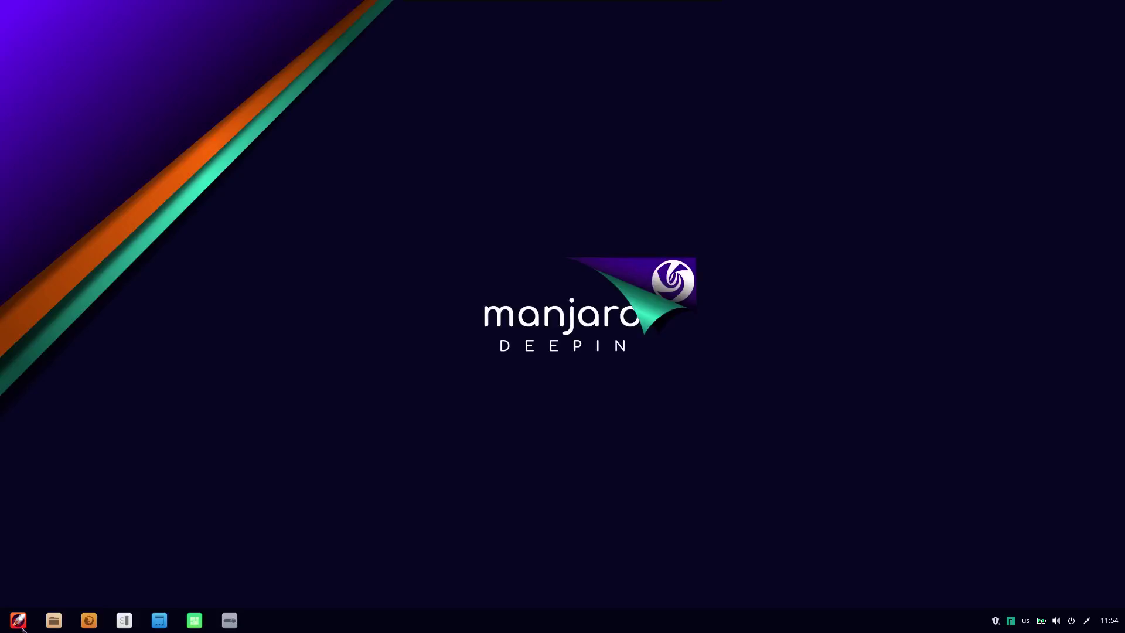
Open Control Center from the desktop menu, scroll to Personalization and open Theme
right_click(461, 311)
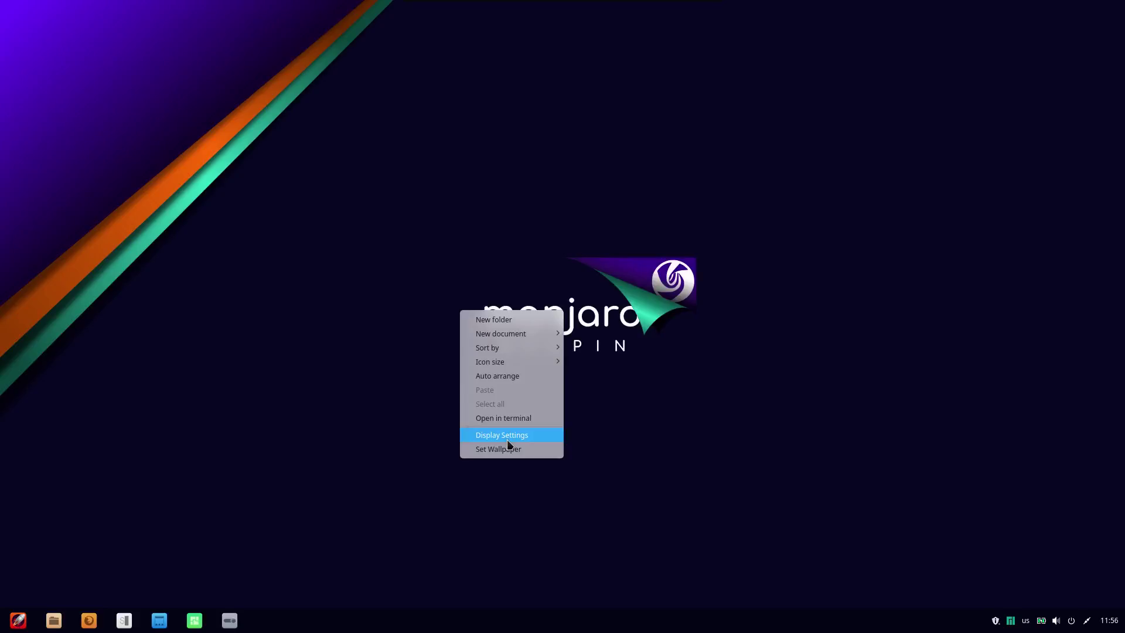
left_click(507, 439)
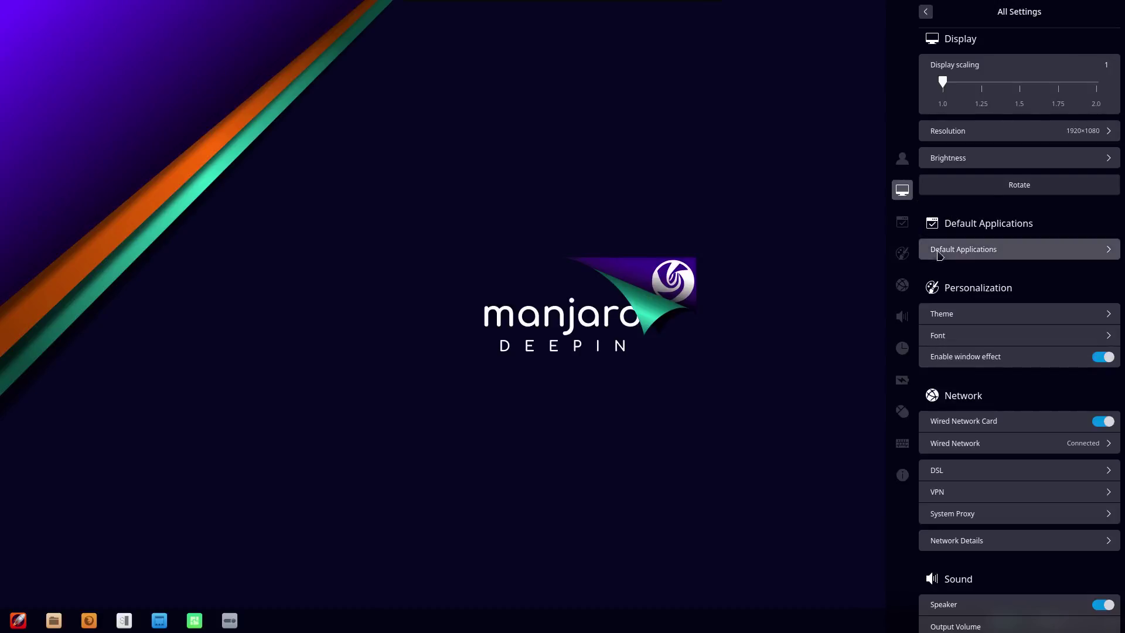
scroll(995, 206, "down", 2)
scroll(992, 206, "up", 2)
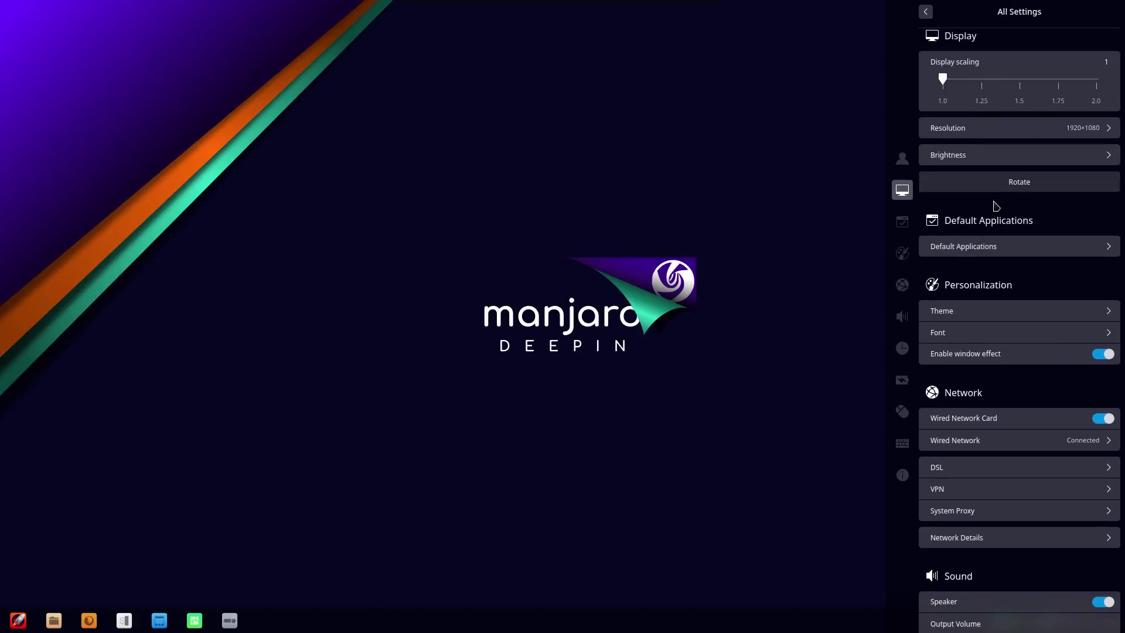
scroll(991, 205, "down", 3)
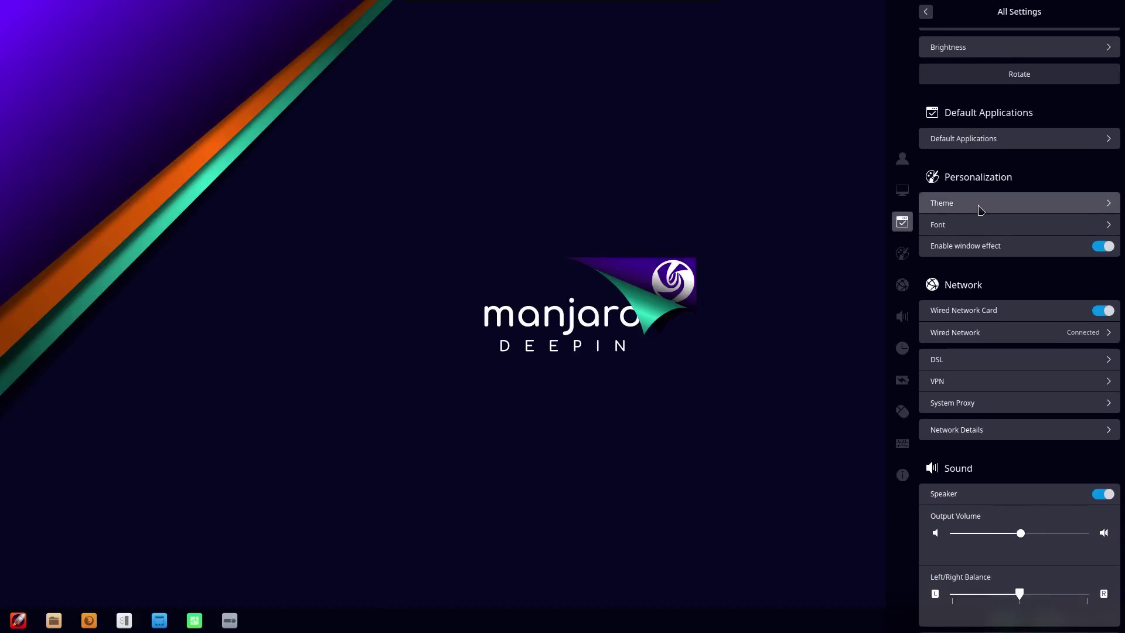
left_click(1109, 205)
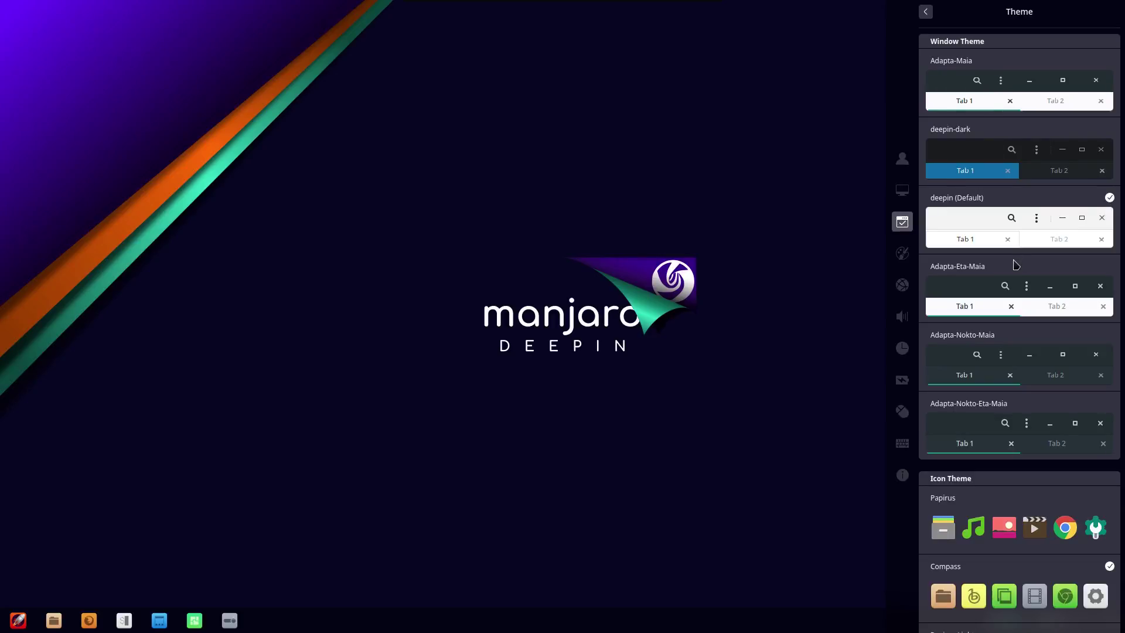
Set the window theme to deepin-dark and the icon theme to Papirus, then return to All Settings
scroll(1015, 265, "down", 5)
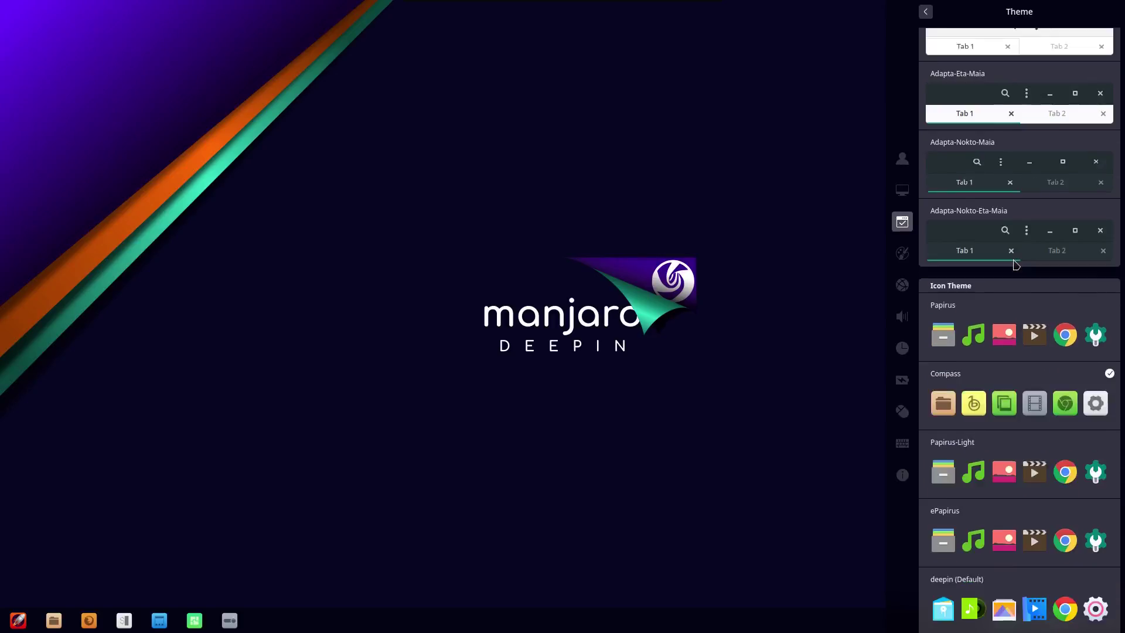
scroll(1015, 265, "up", 5)
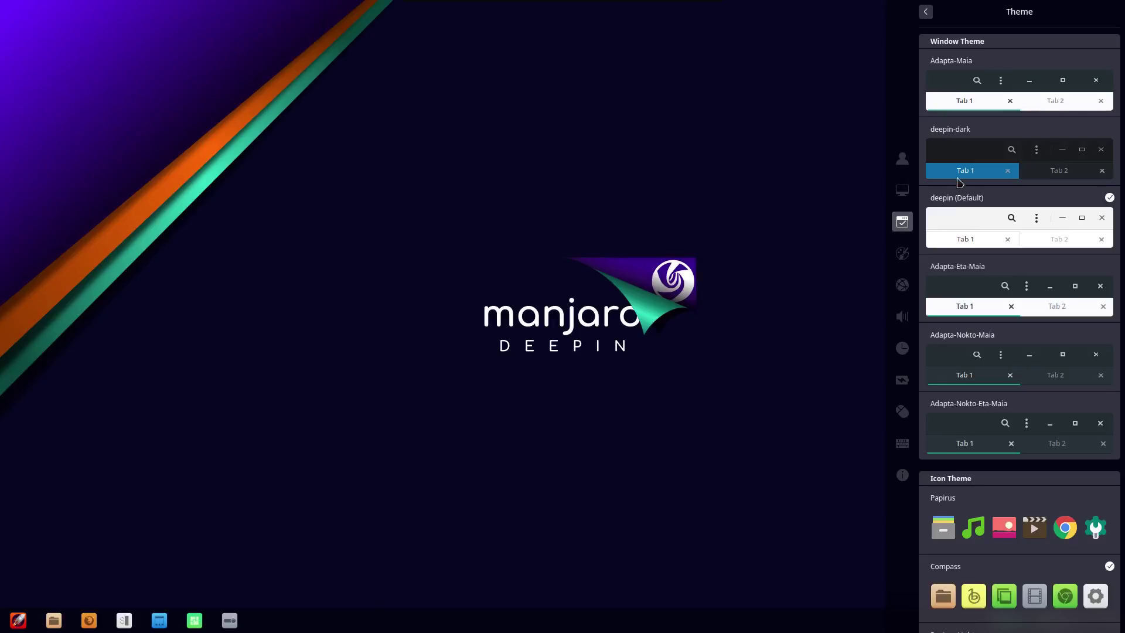
left_click(956, 150)
scroll(947, 327, "down", 1)
scroll(947, 327, "down", 6)
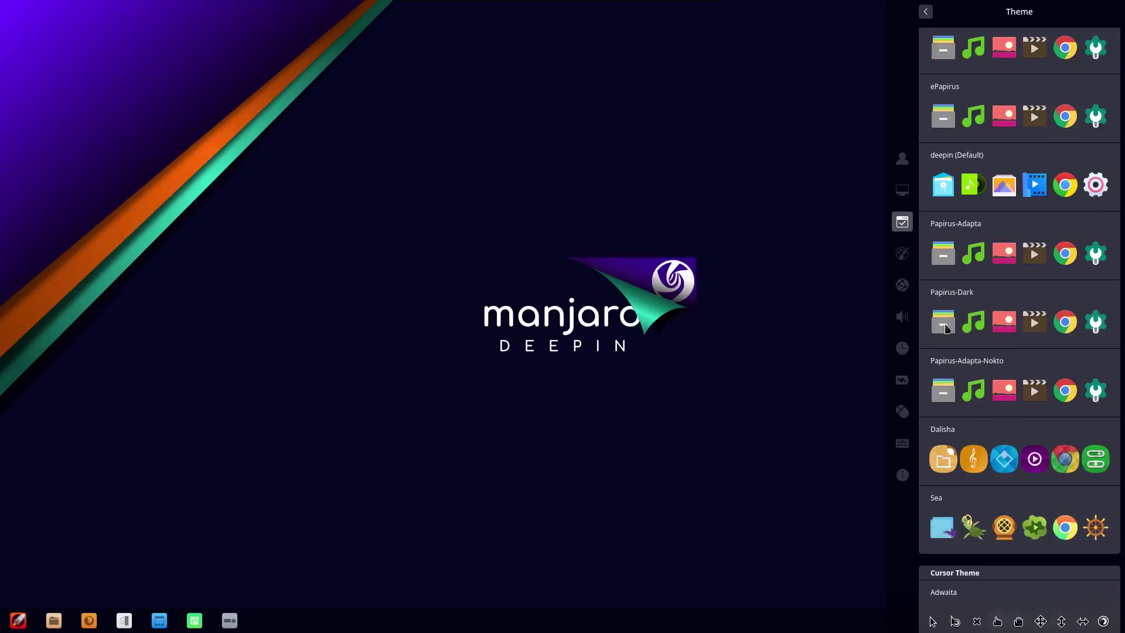
scroll(947, 329, "up", 3)
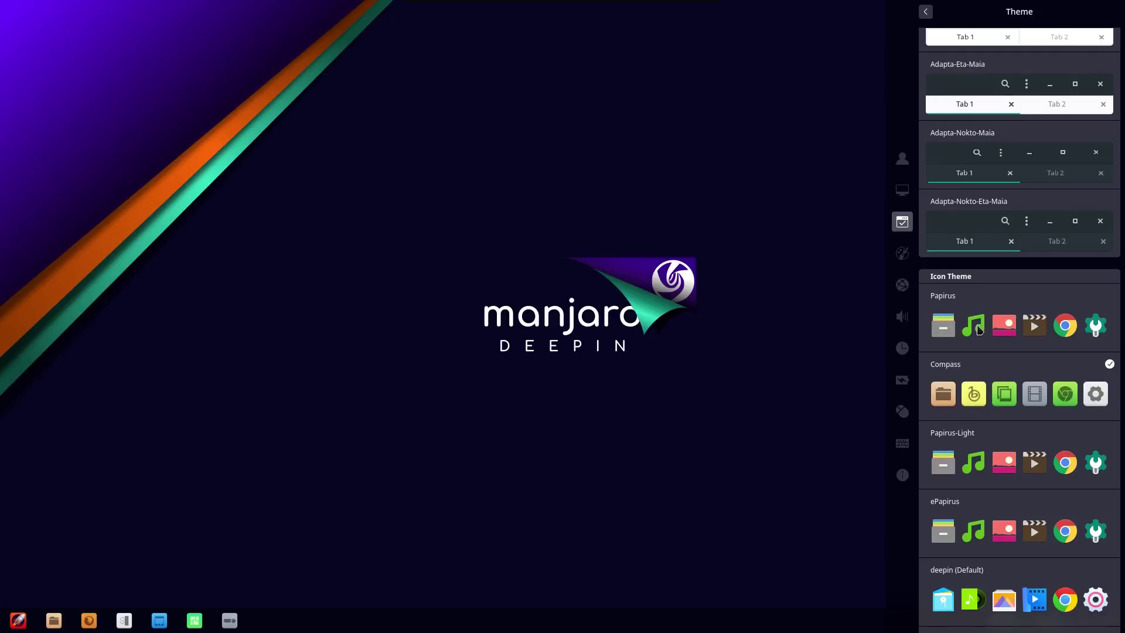
left_click(978, 330)
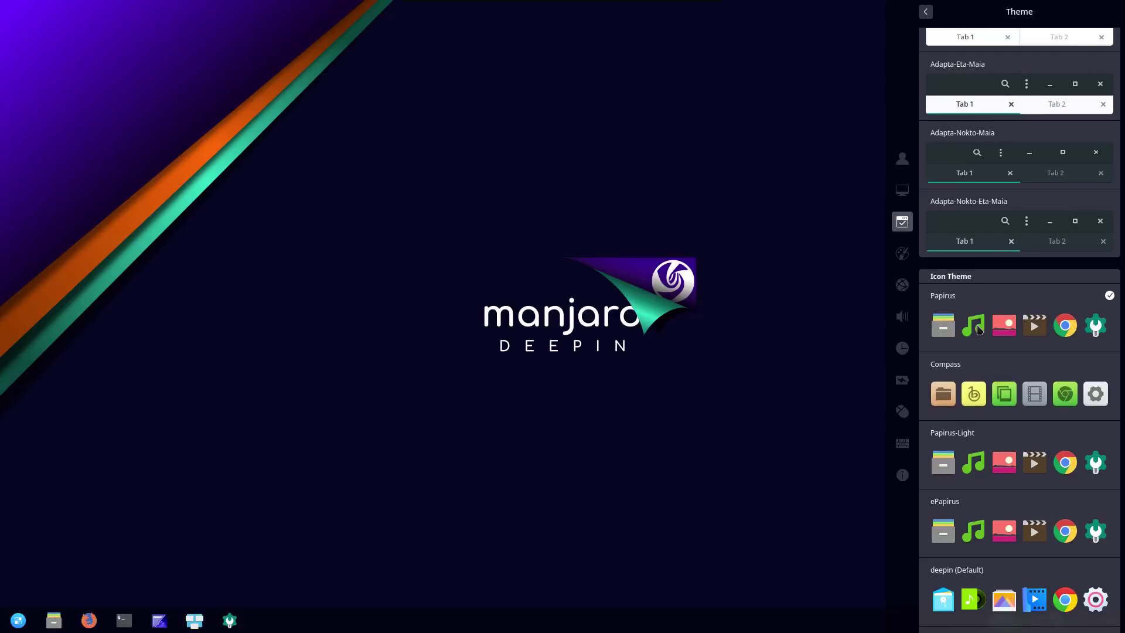
scroll(978, 330, "down", 11)
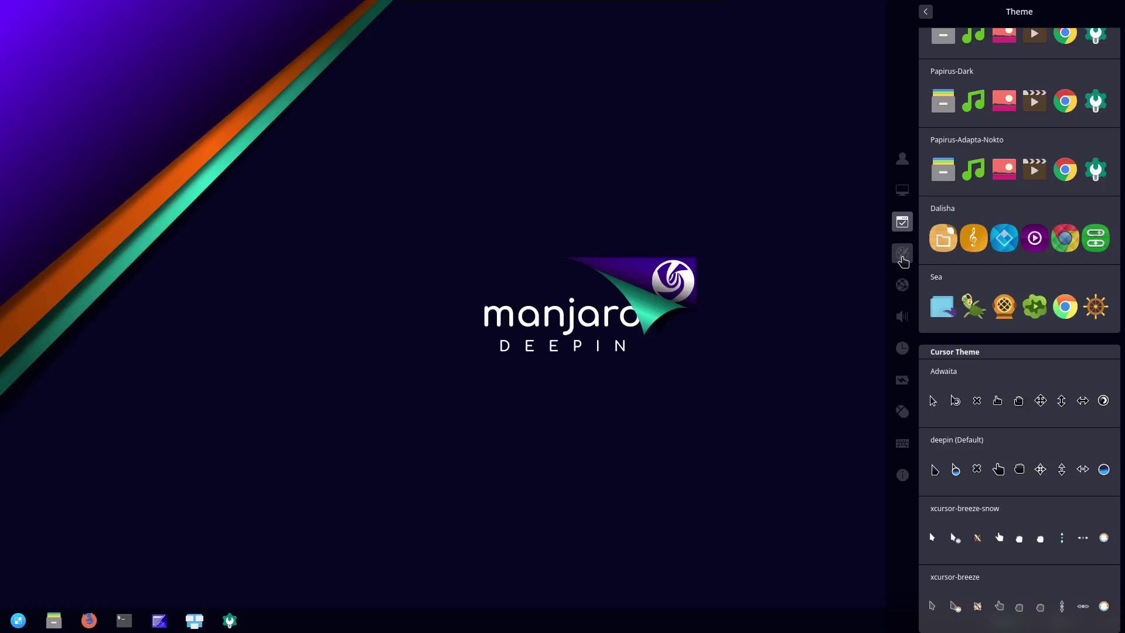
left_click(902, 259)
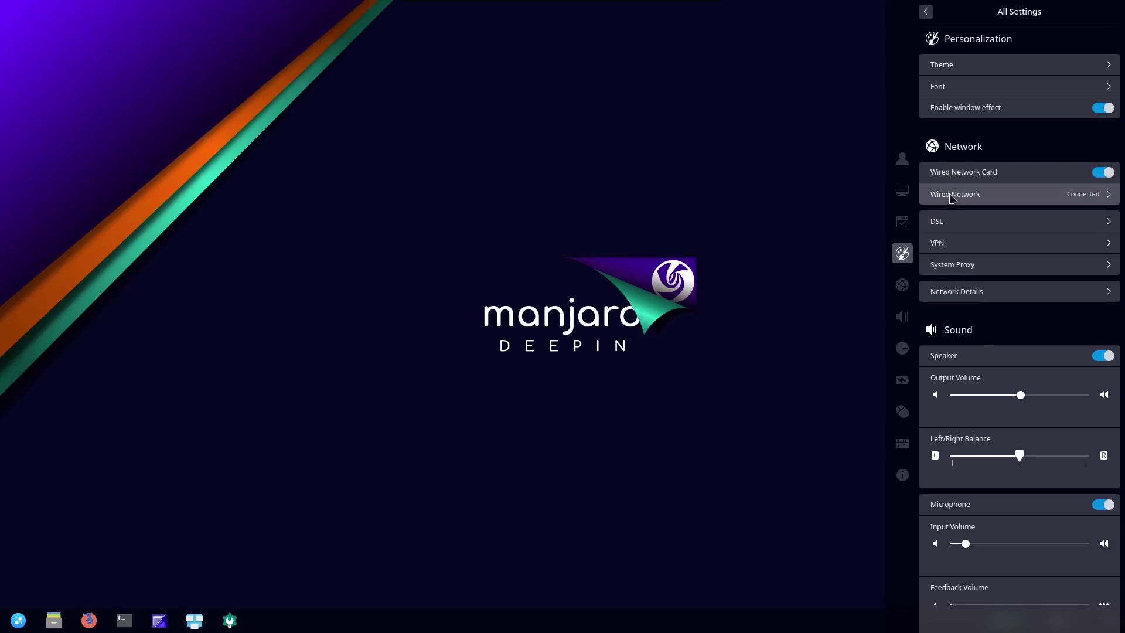
Scroll through the All Settings list, then bring up the desktop's context menu
scroll(947, 275, "down", 7)
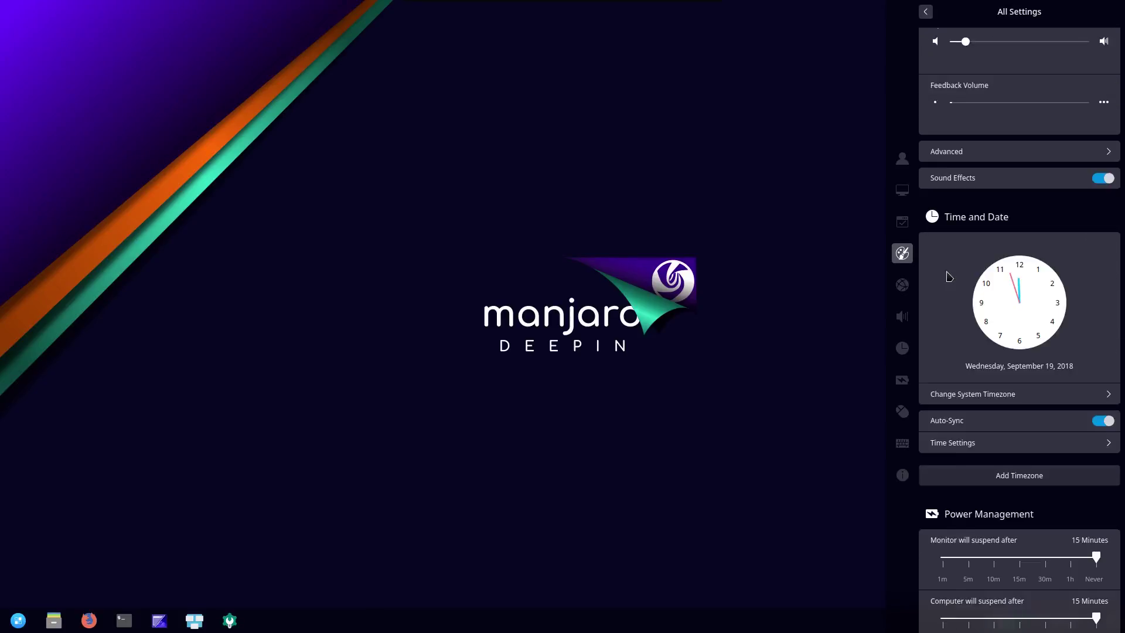
scroll(949, 249, "up", 2)
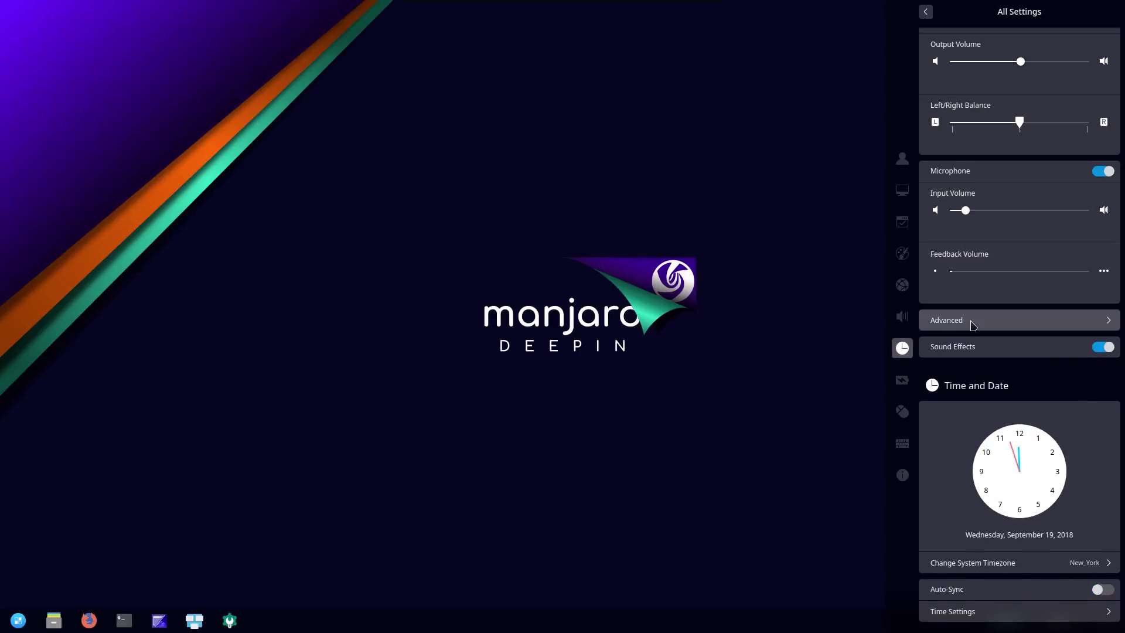
scroll(973, 325, "down", 7)
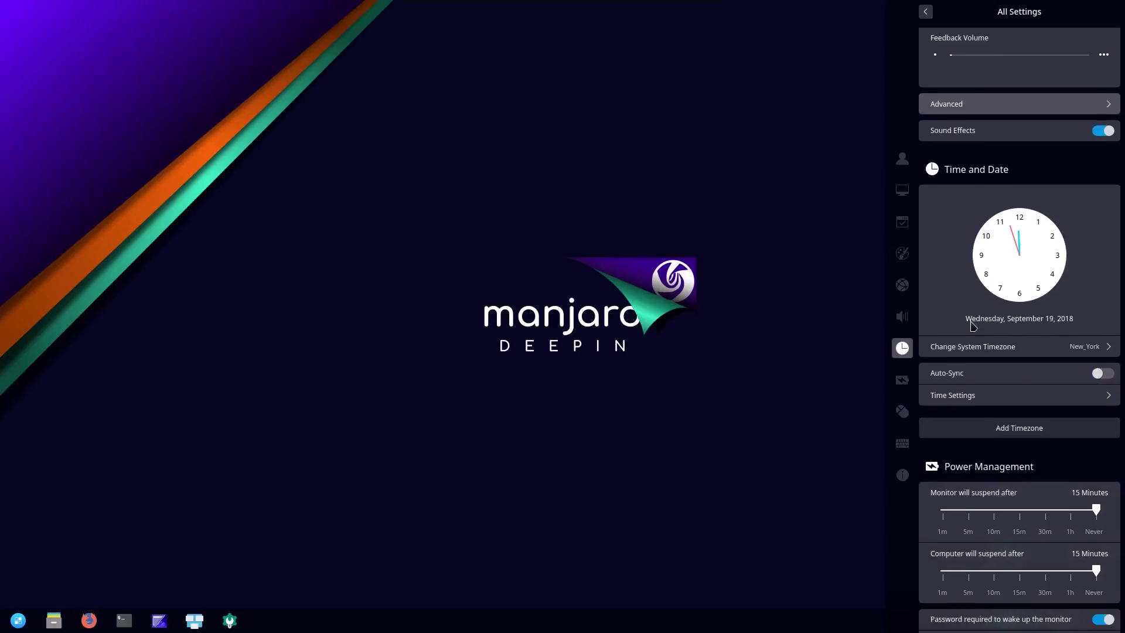
scroll(972, 325, "down", 7)
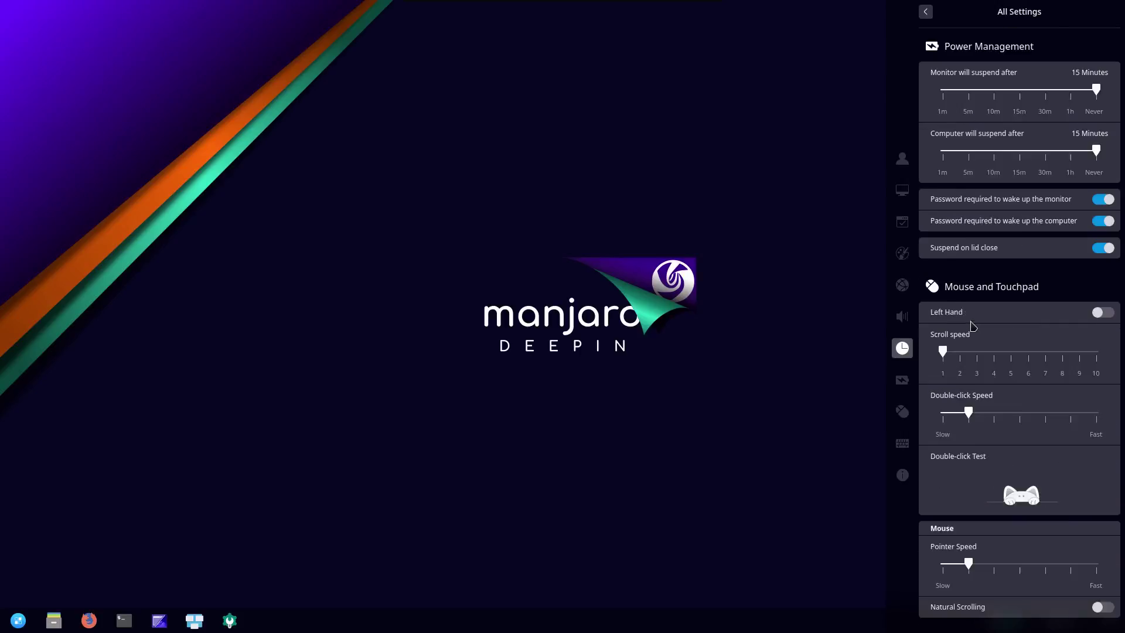
scroll(972, 325, "up", 4)
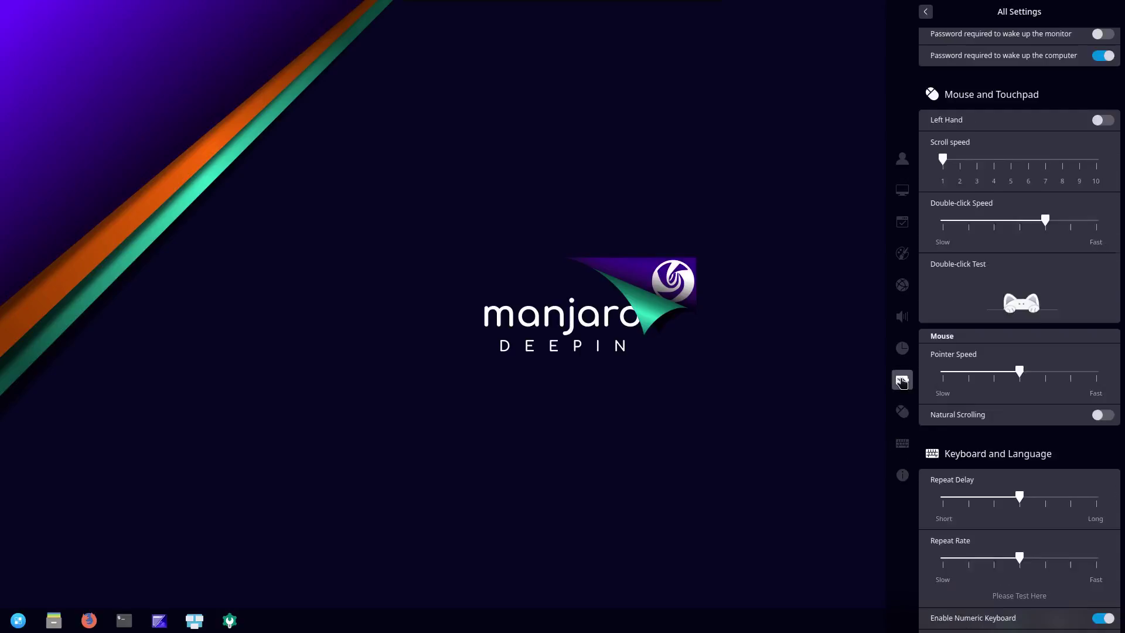
scroll(902, 363, "up", 8)
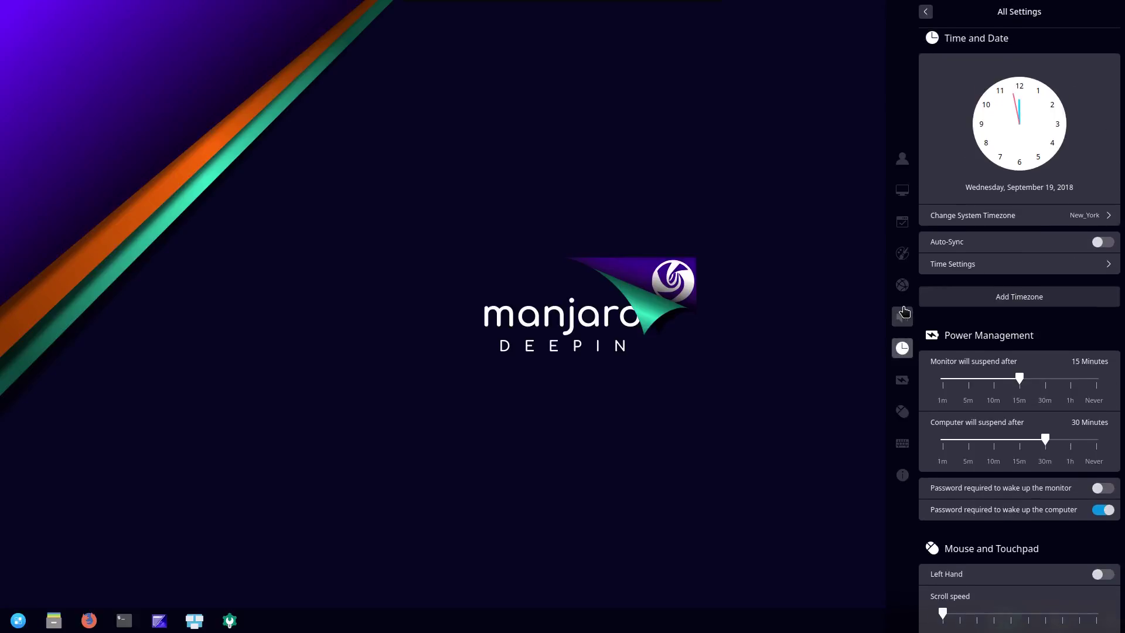
scroll(904, 312, "up", 8)
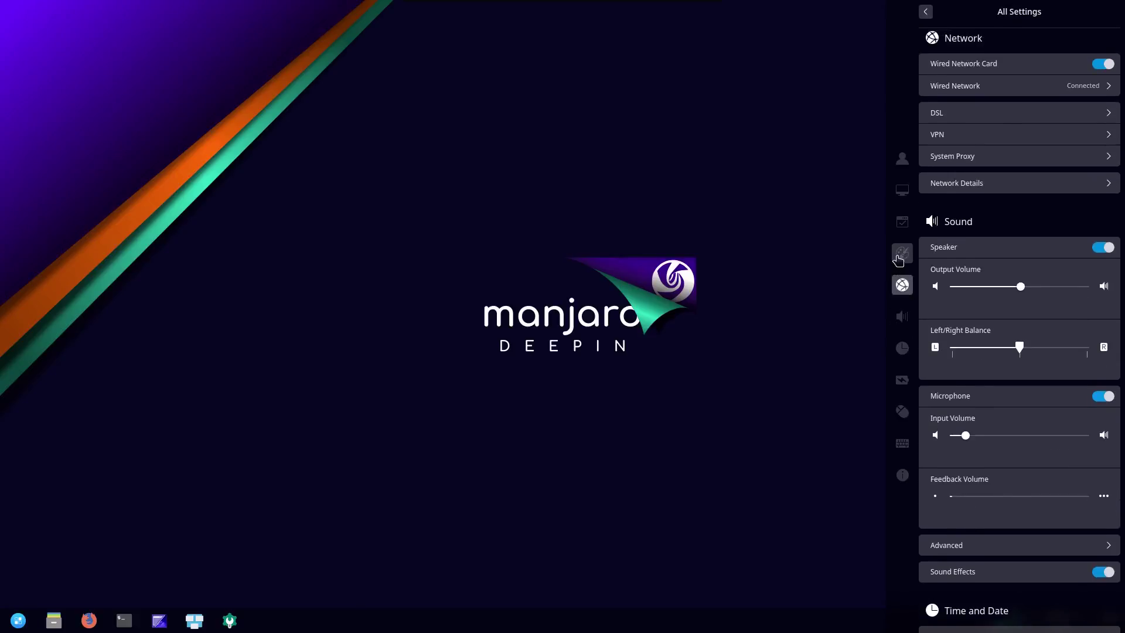
scroll(898, 259, "up", 5)
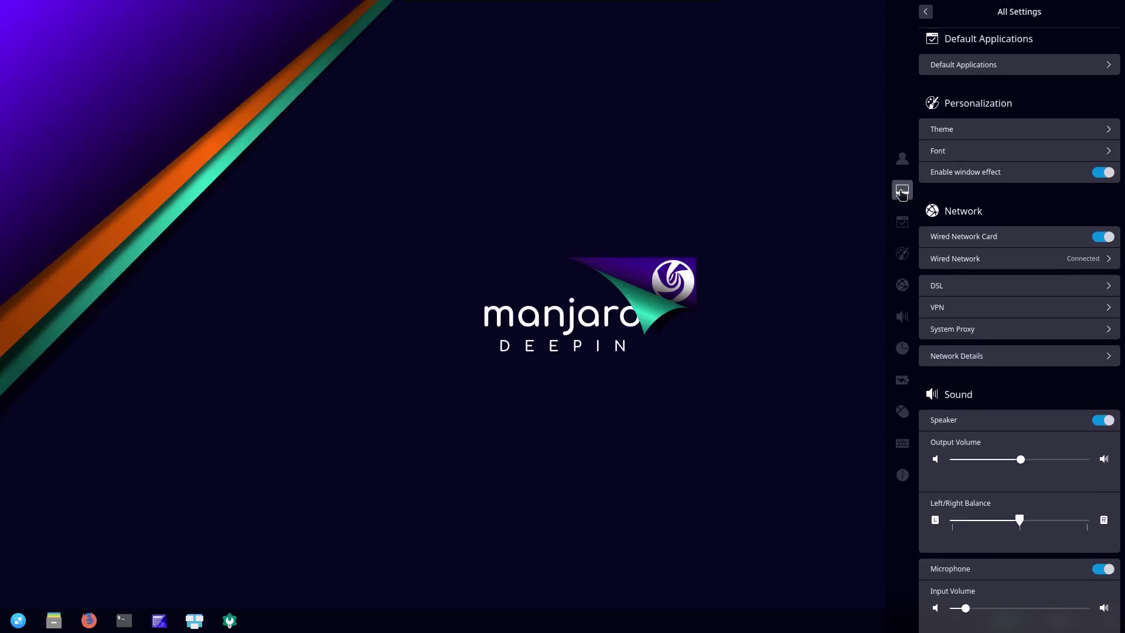
scroll(901, 175, "up", 4)
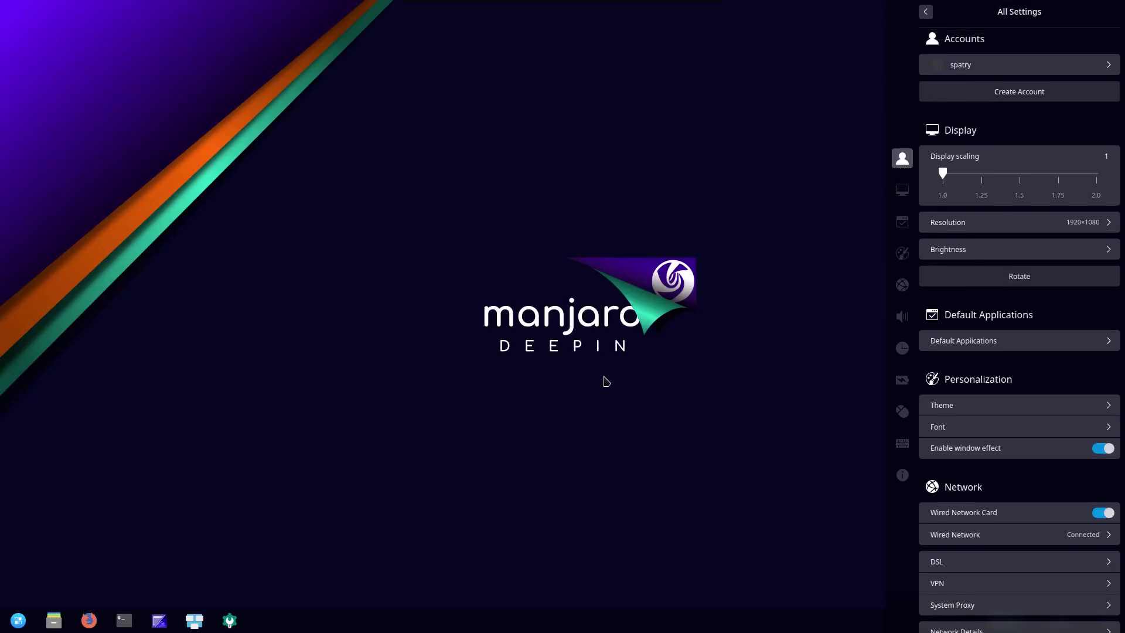
right_click(604, 377)
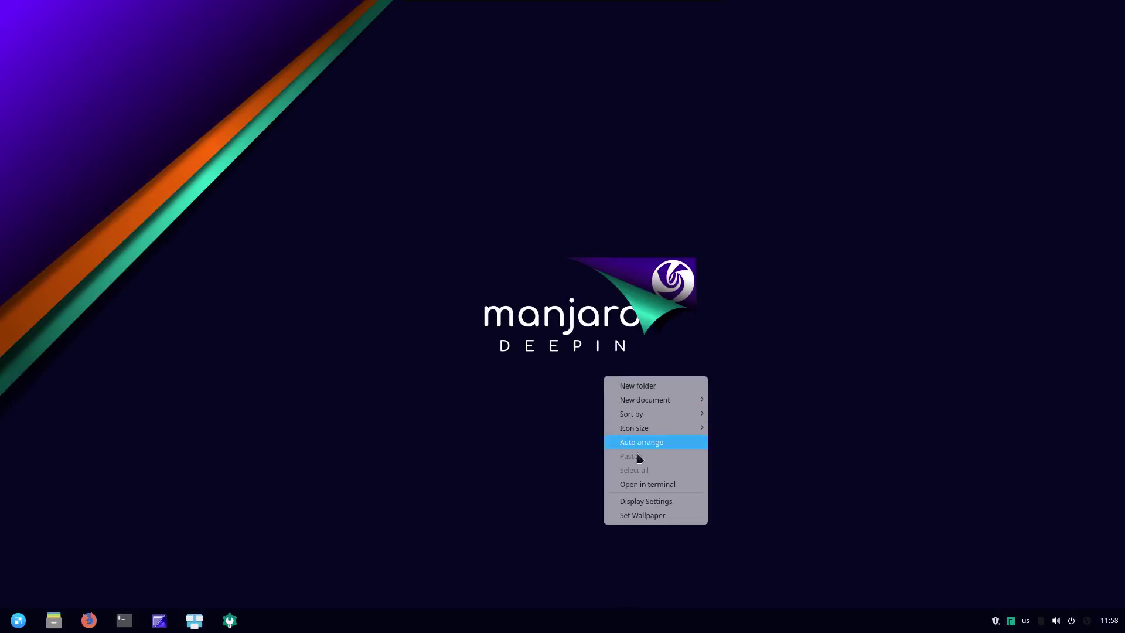
Set the wallpaper to the dark textured 'I'm A Manjaro' image
left_click(643, 515)
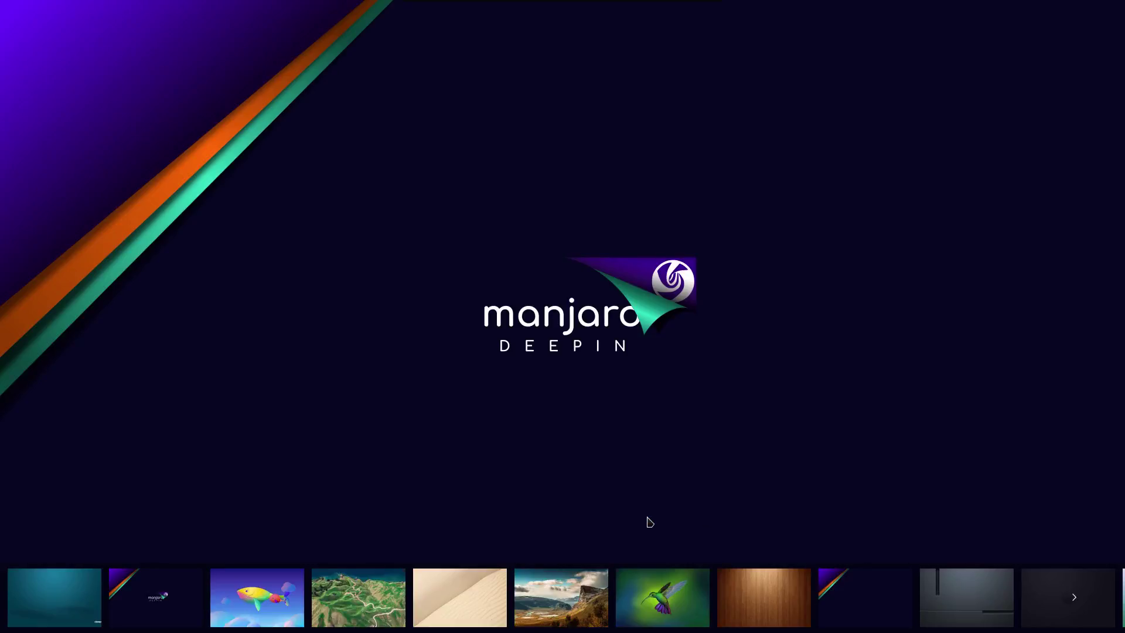
scroll(492, 623, "down", 1)
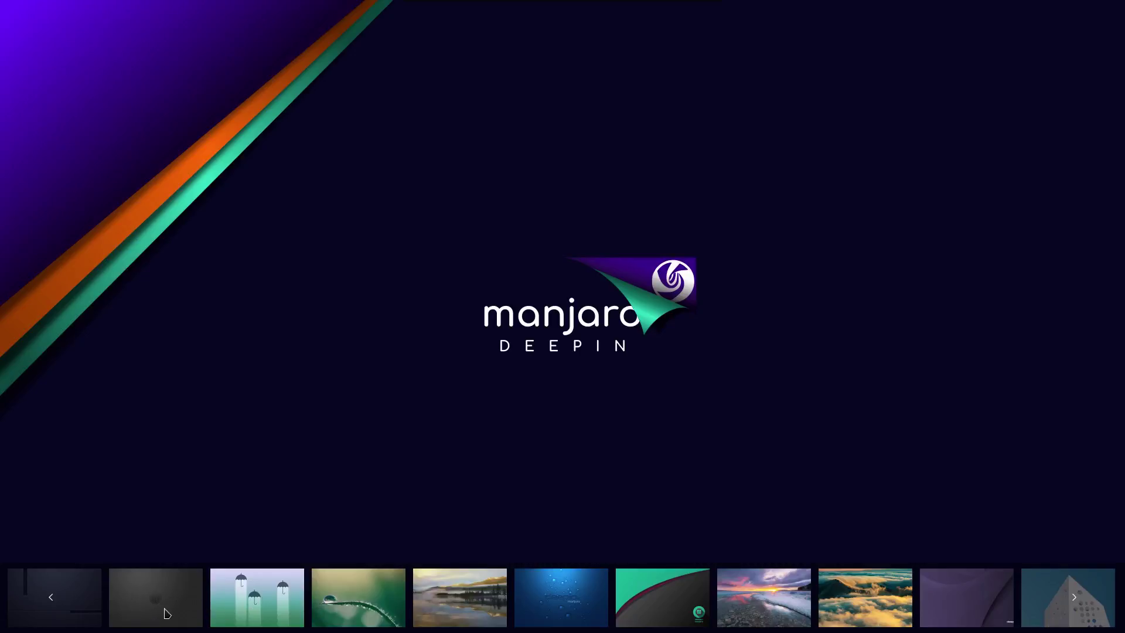
mouse_move(169, 613)
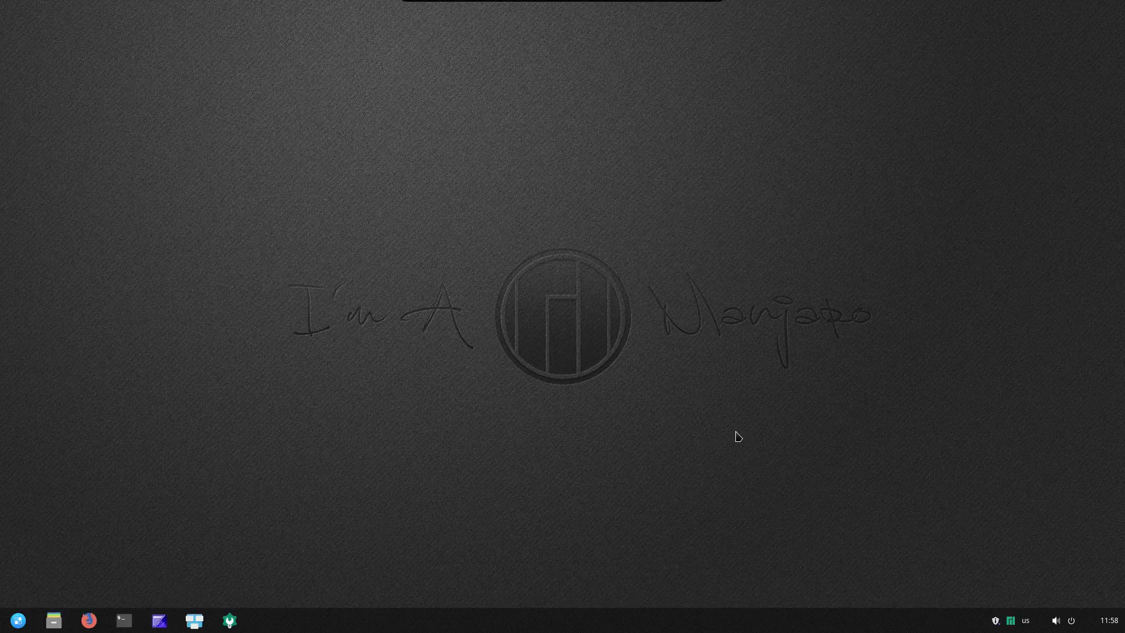
Launch Xarchiver, pin its icon to the dock, and close its window
left_click(17, 625)
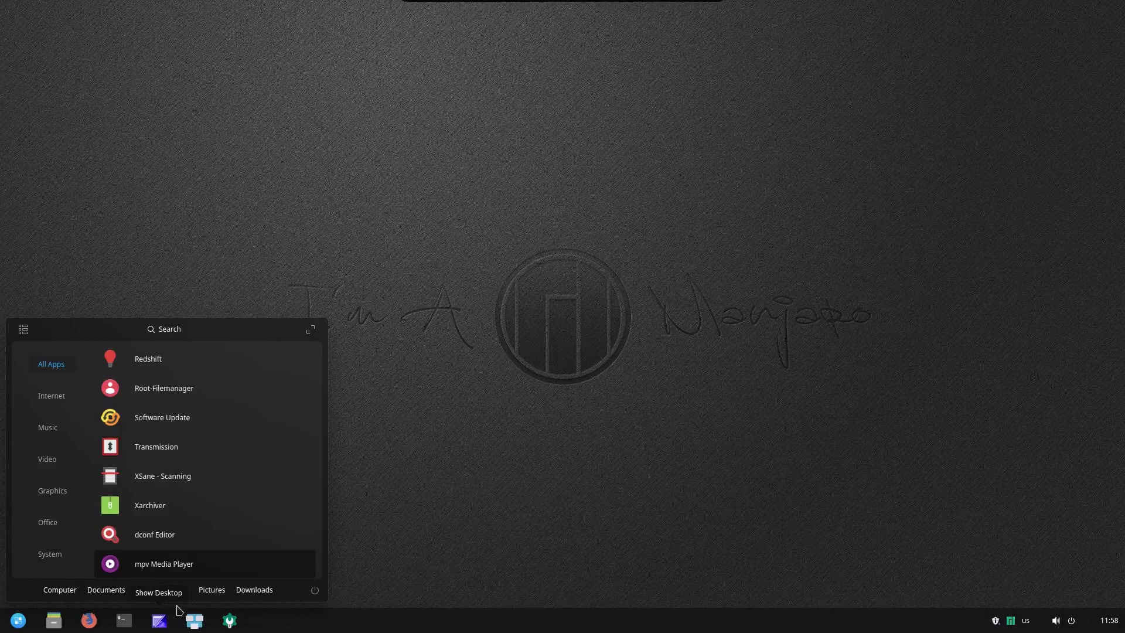
left_click(147, 511)
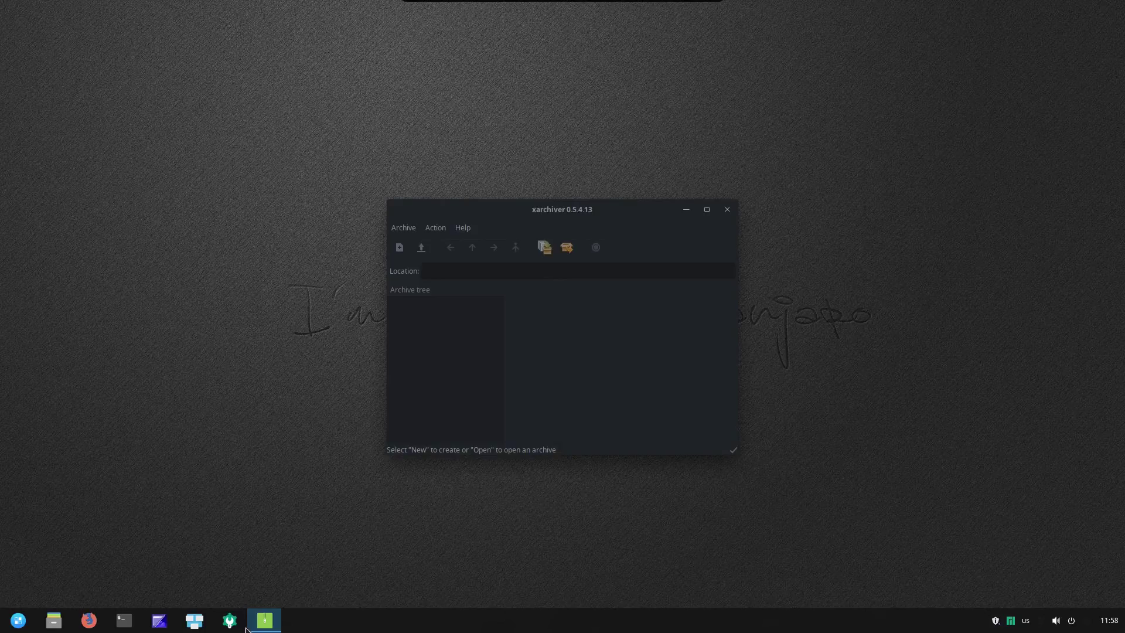
mouse_move(268, 626)
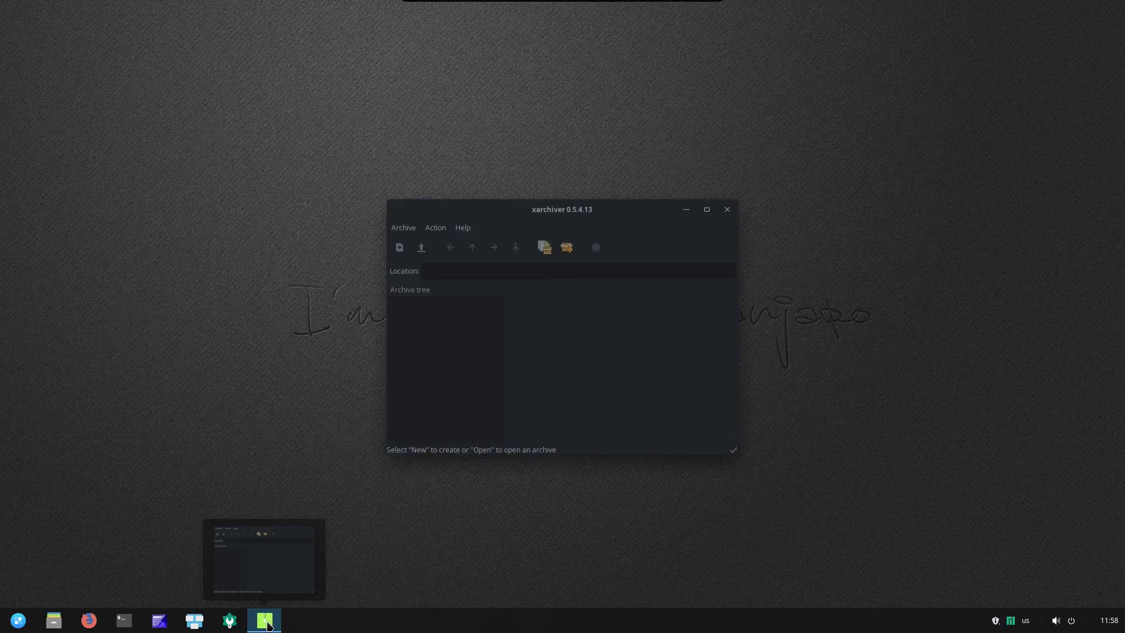
right_click(268, 626)
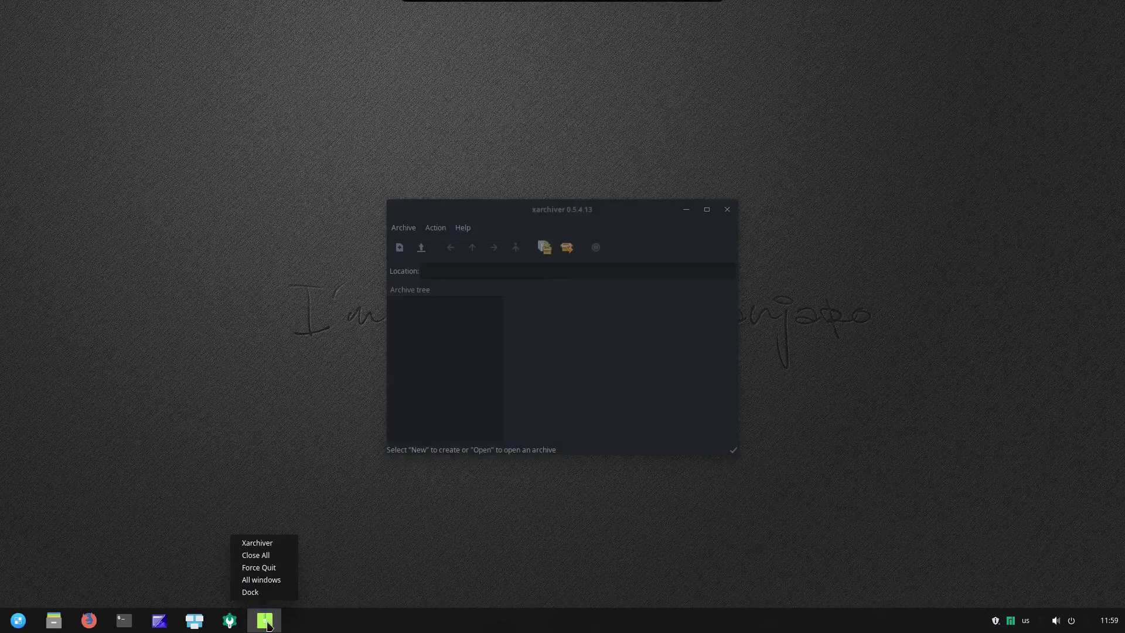
left_click(273, 593)
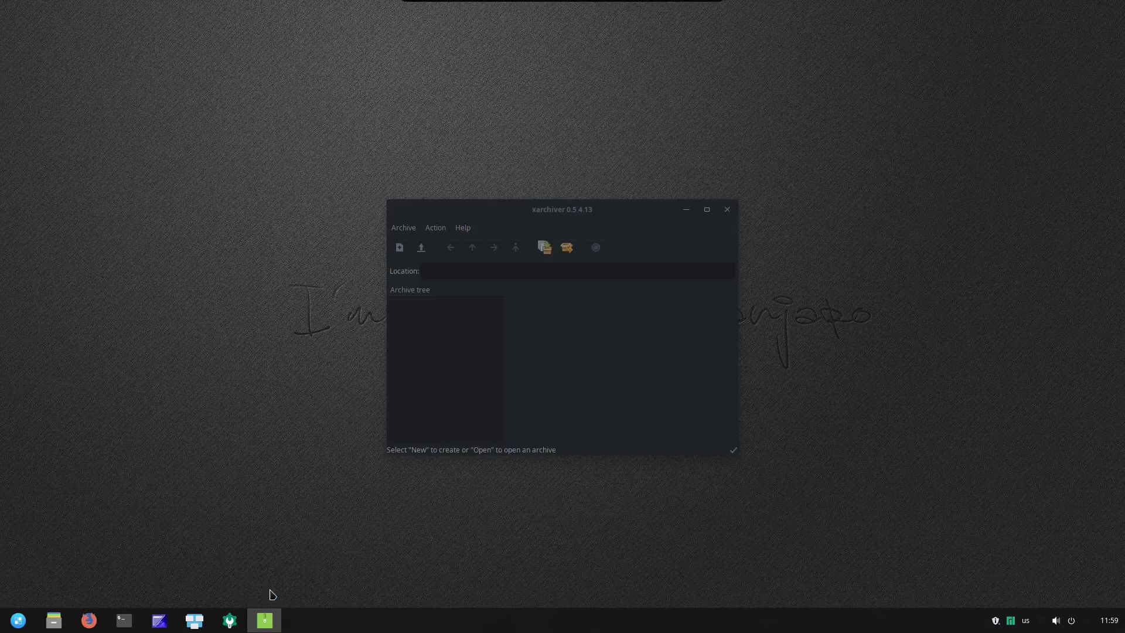
left_click(727, 211)
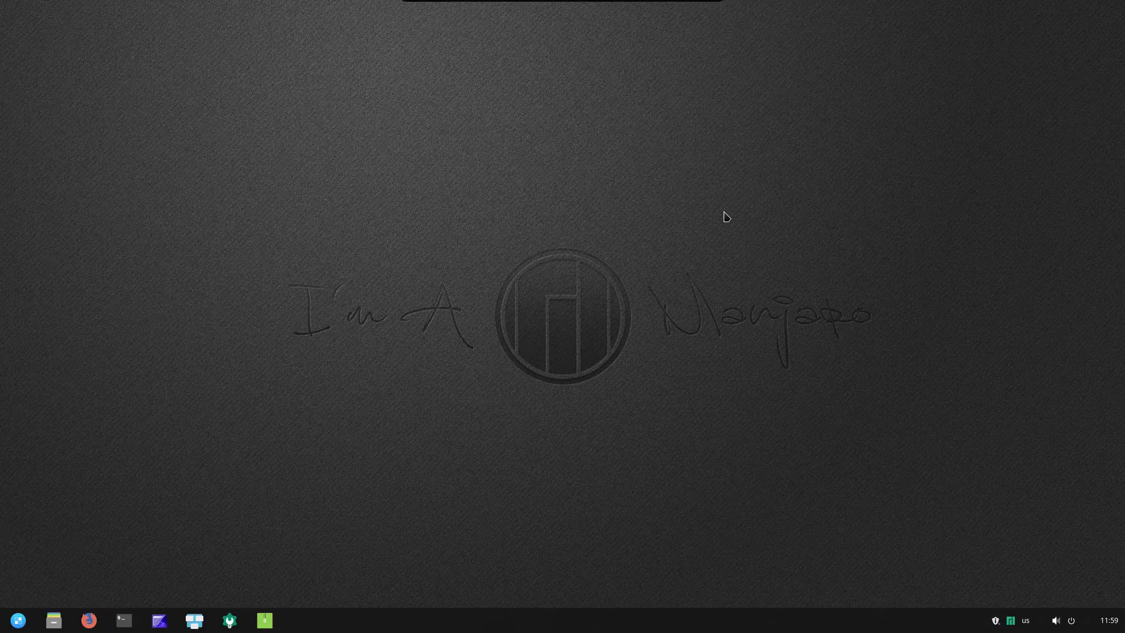
Switch to the third workspace from Multitasking View
left_click(195, 621)
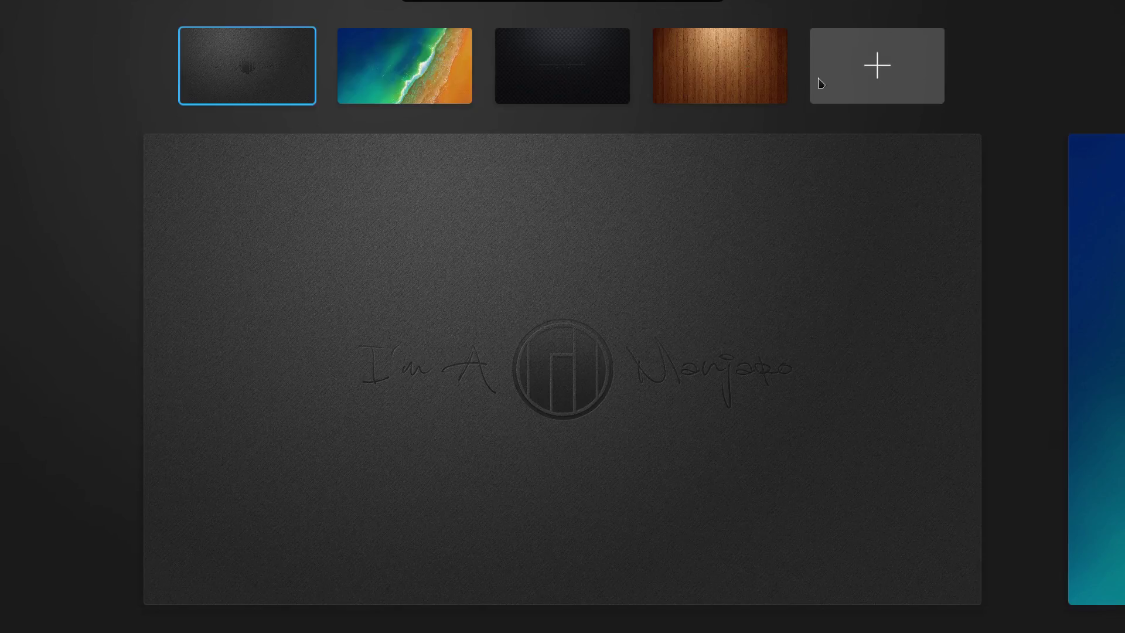
left_click(591, 75)
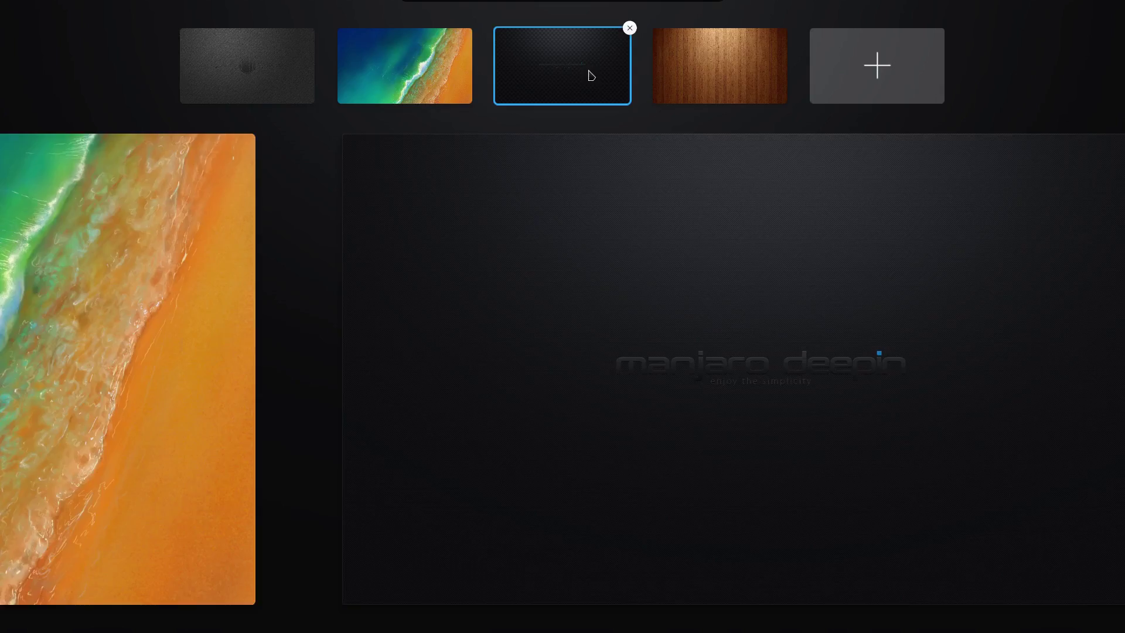
left_click(549, 343)
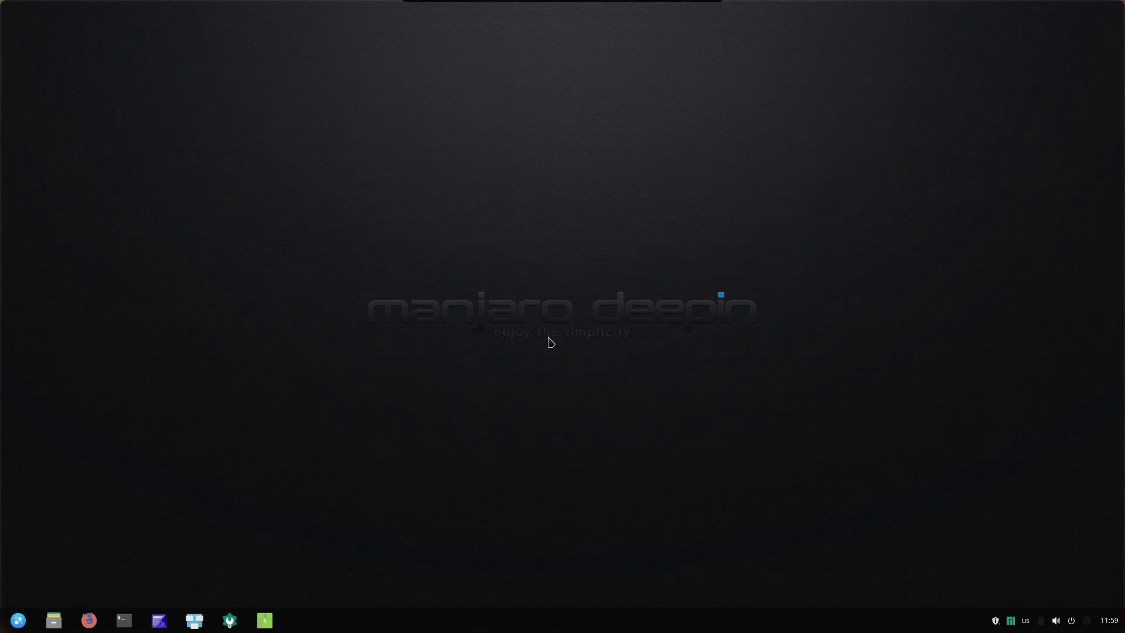
Undock Show Desktop from the dock and reopen the workspace overview
right_click(160, 625)
left_click(155, 591)
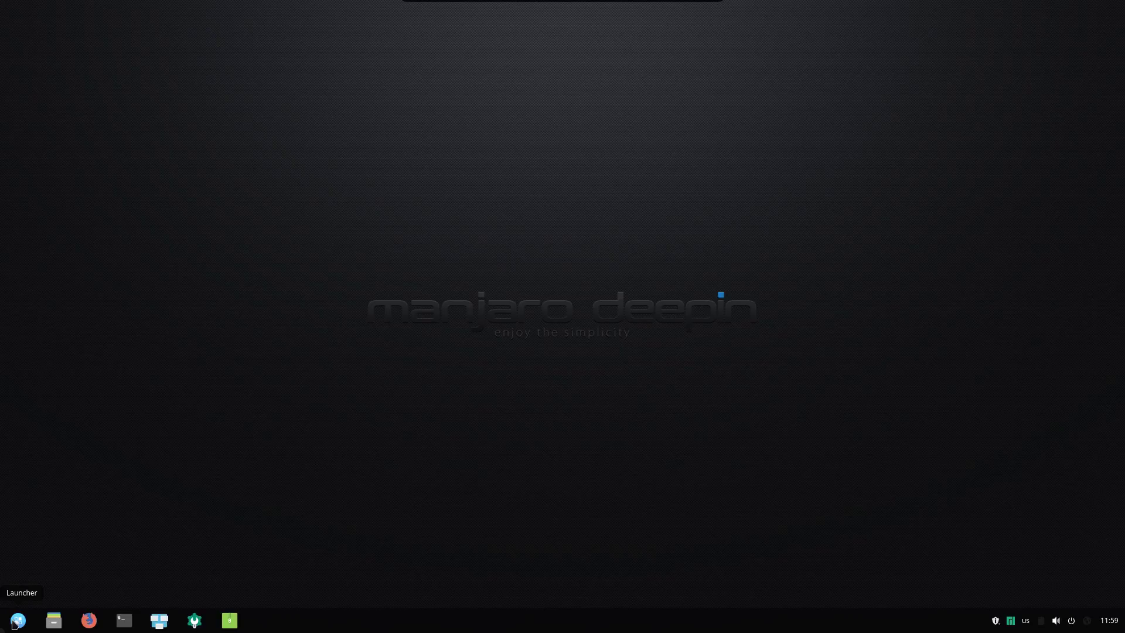
left_click(167, 626)
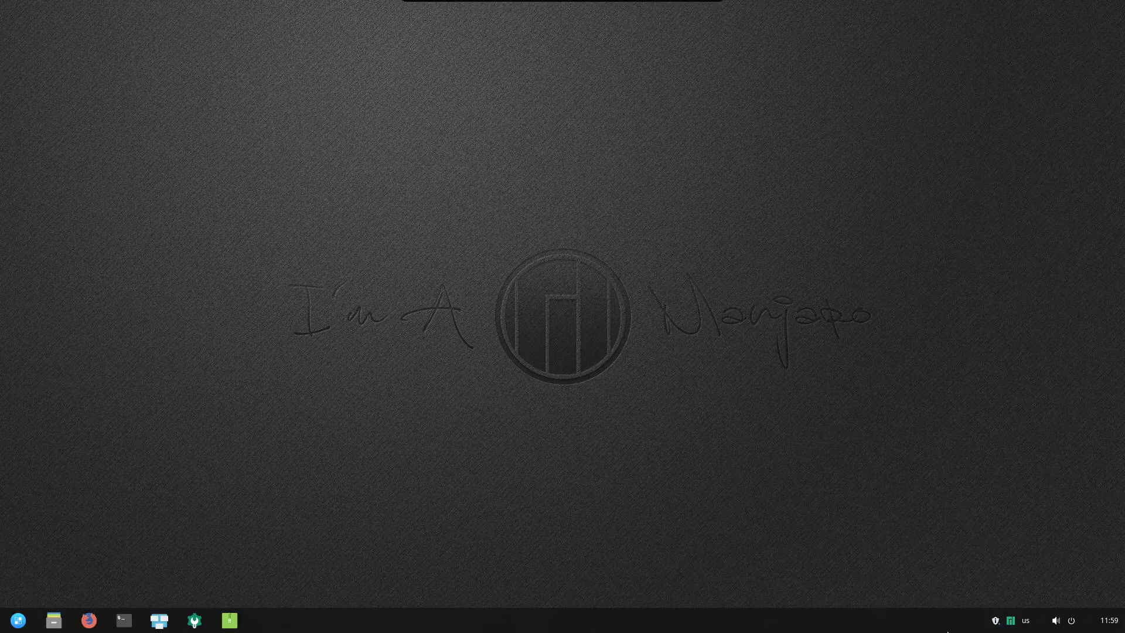
Search the launcher for 'deepin' and launch Deepin Image Viewer from the results
left_click(16, 622)
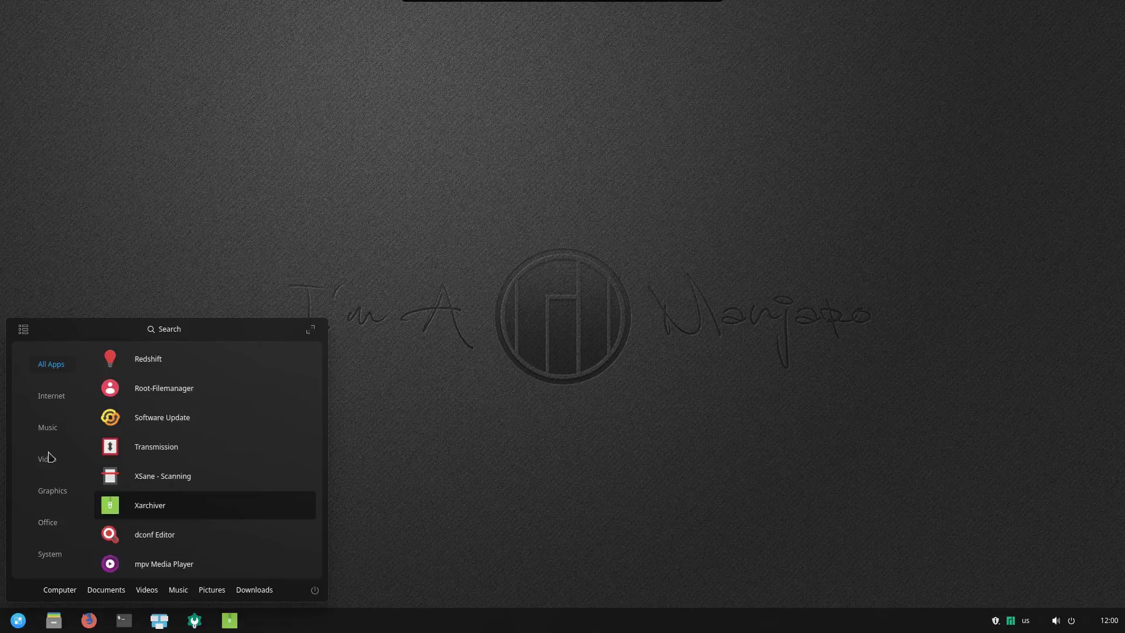
scroll(166, 454, "up", 5)
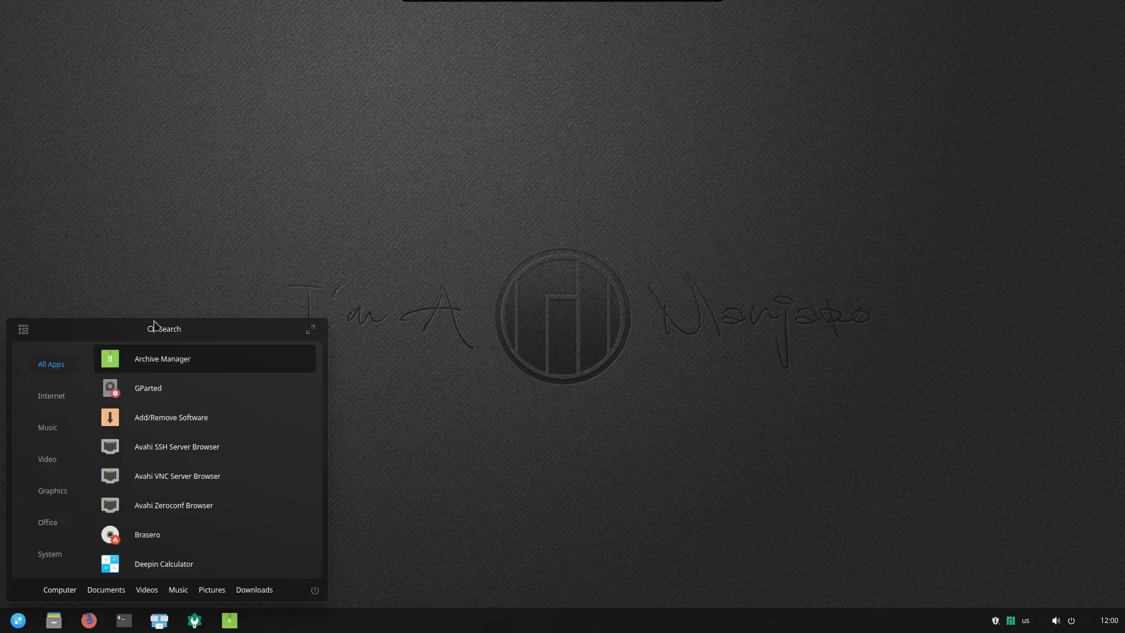
left_click(175, 331)
type("deep")
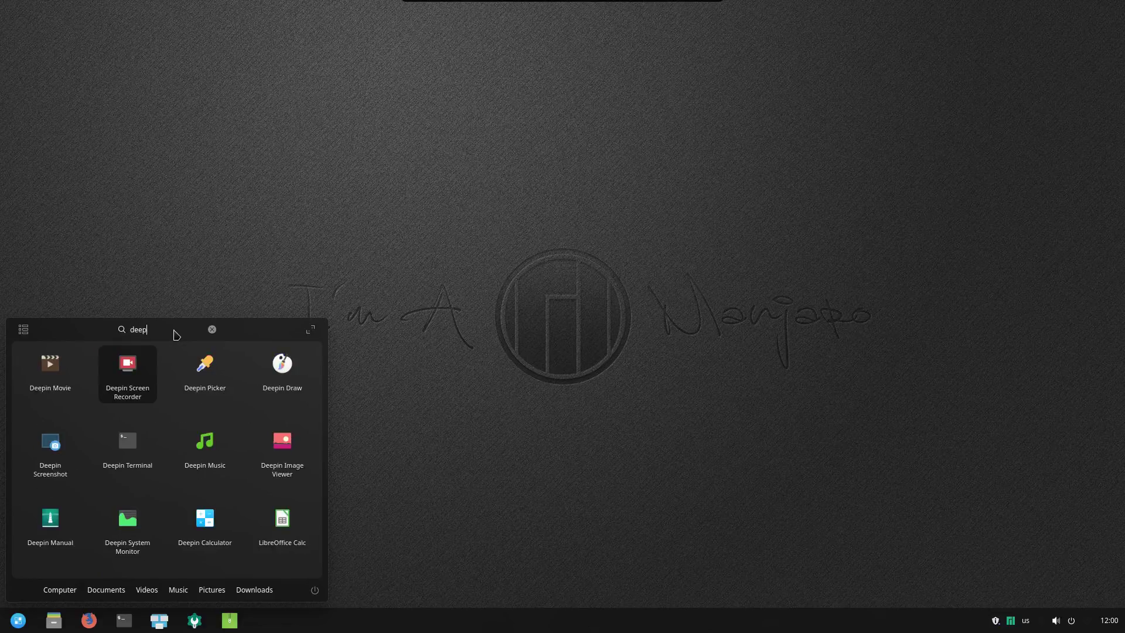
type("in")
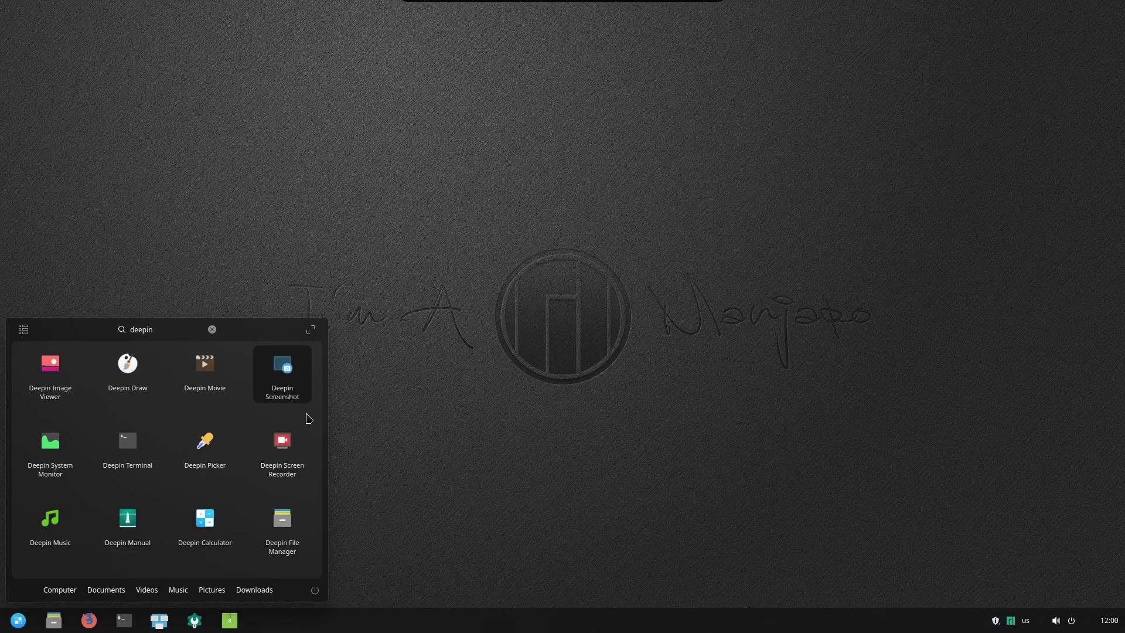
left_click(45, 369)
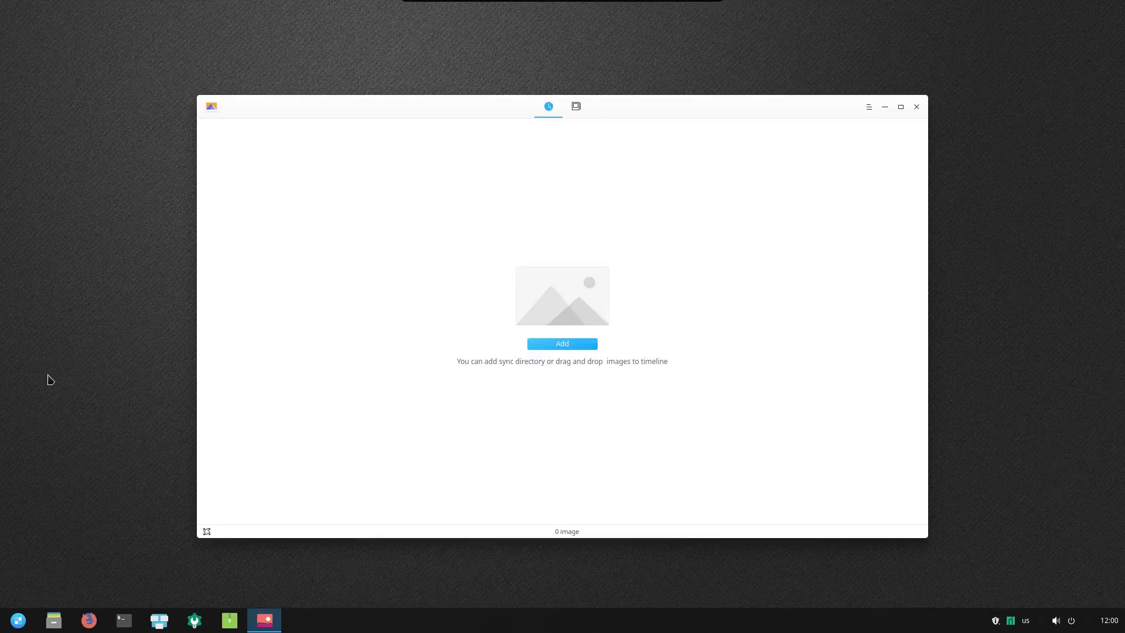
Move Image Viewer up and right, then launch Deepin Movie and shift it up-left
left_click_drag(367, 110, 538, 38)
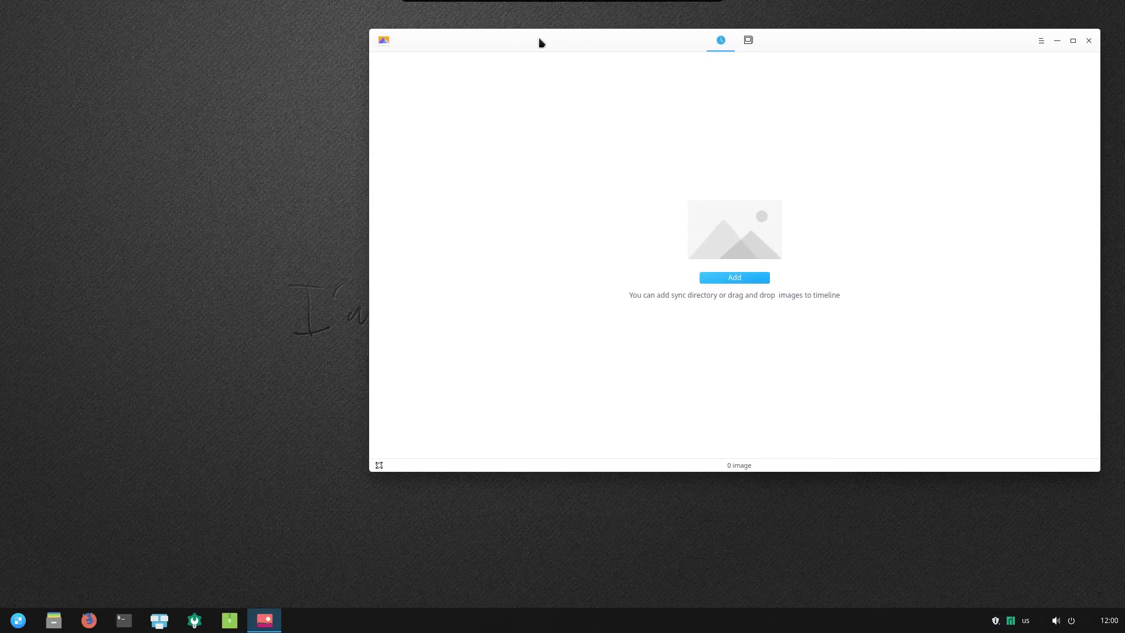
left_click(17, 623)
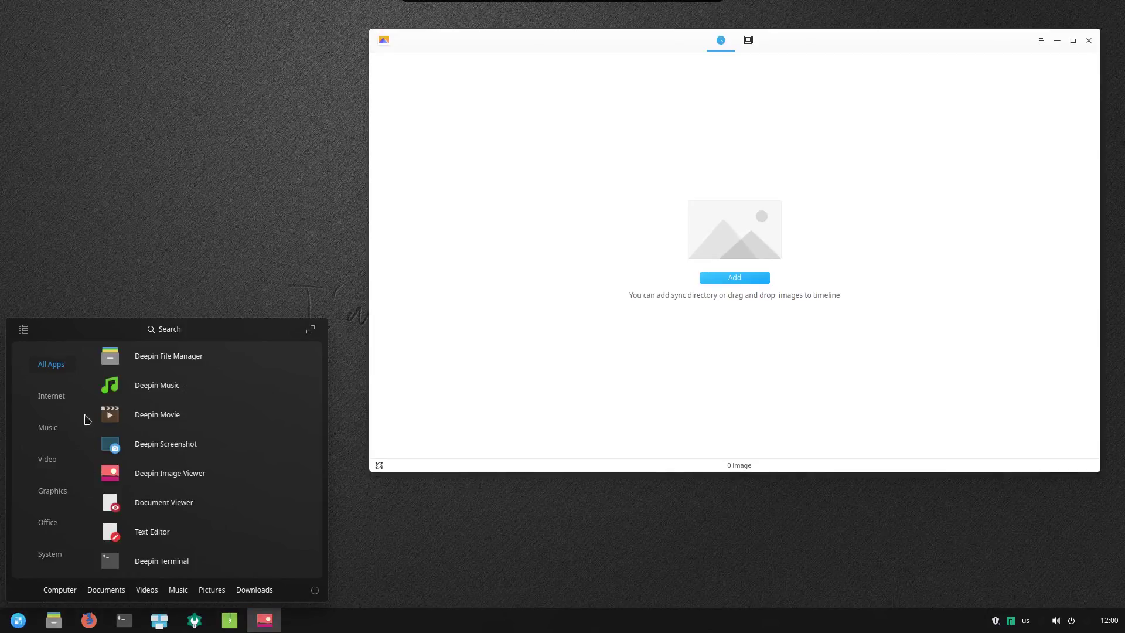
left_click(153, 413)
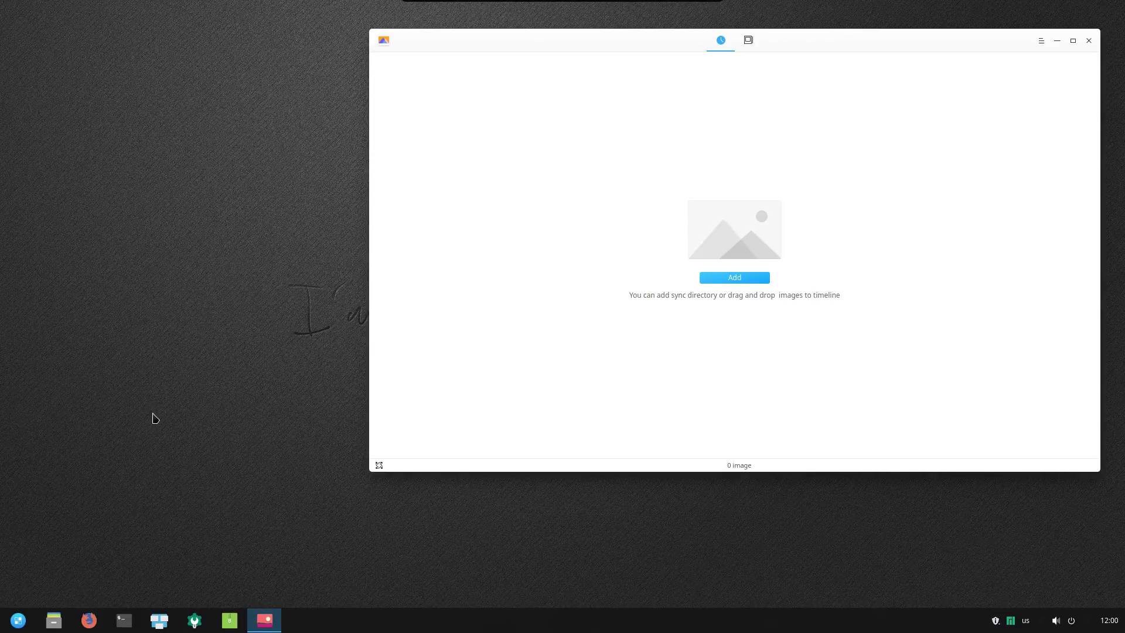
left_click_drag(618, 155, 379, 123)
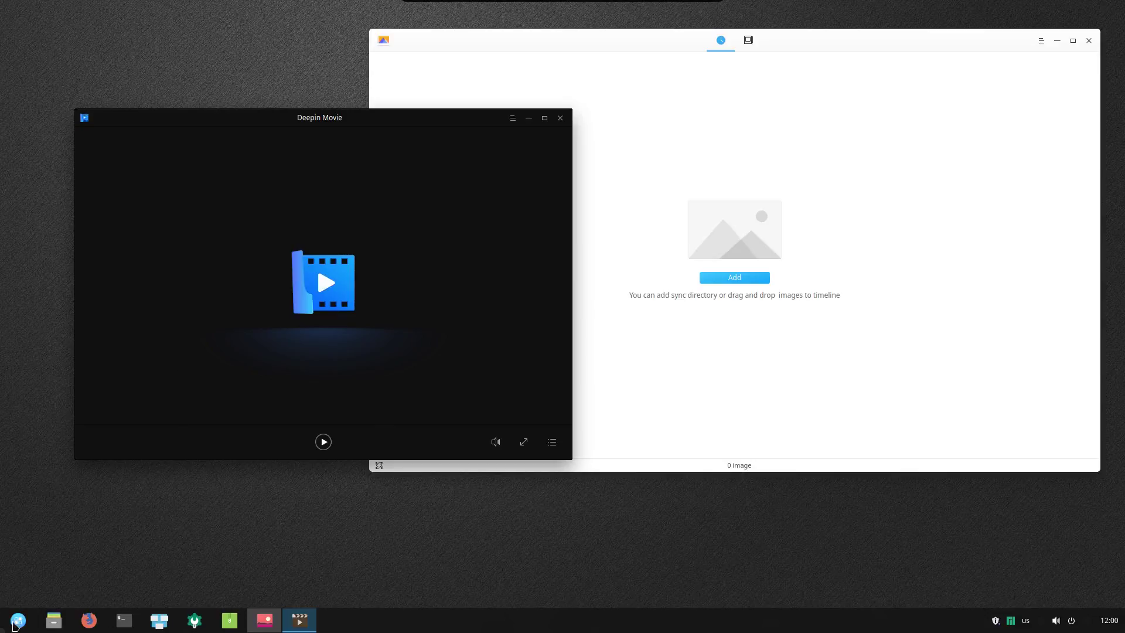
Launch Deepin File Manager, move it down-right, and bring Deepin Movie to the front
left_click(15, 623)
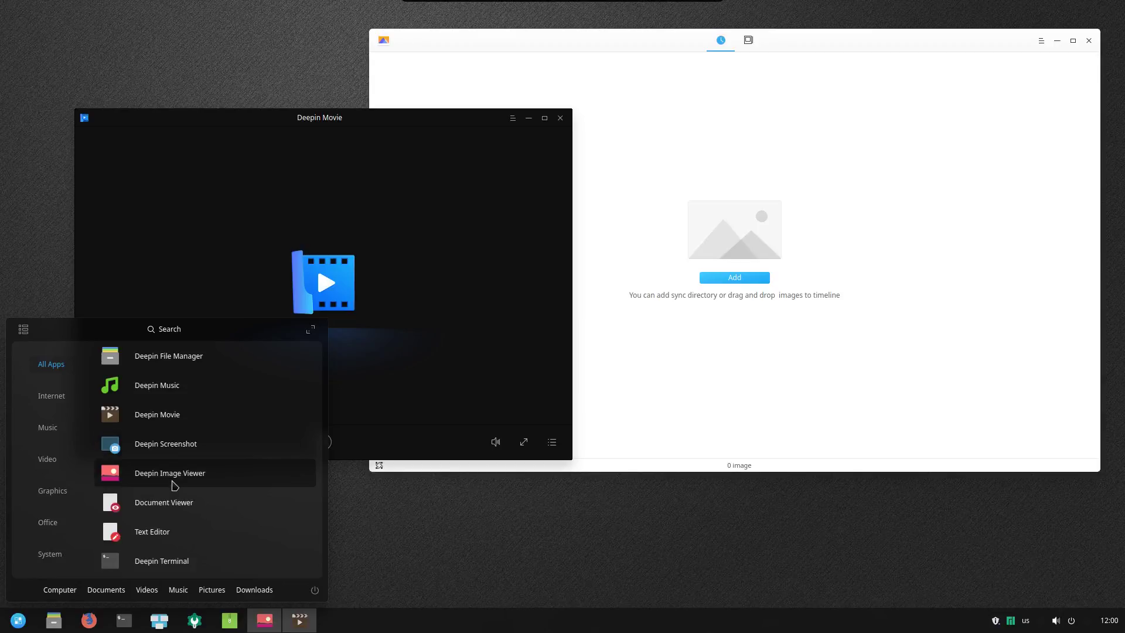
scroll(221, 515, "down", 5)
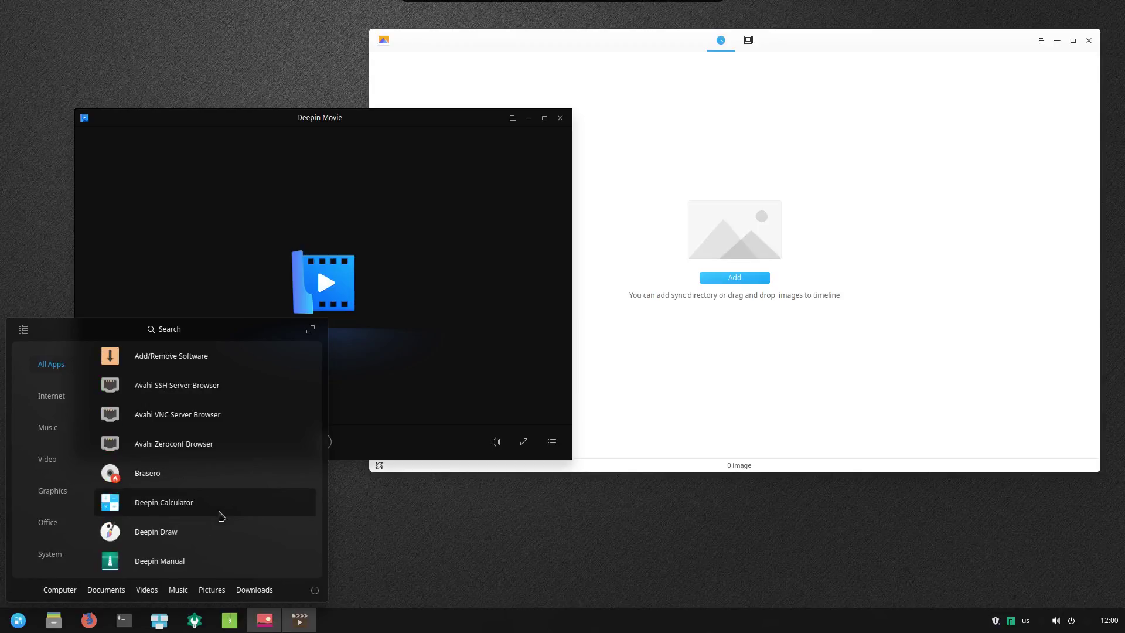
scroll(221, 515, "up", 5)
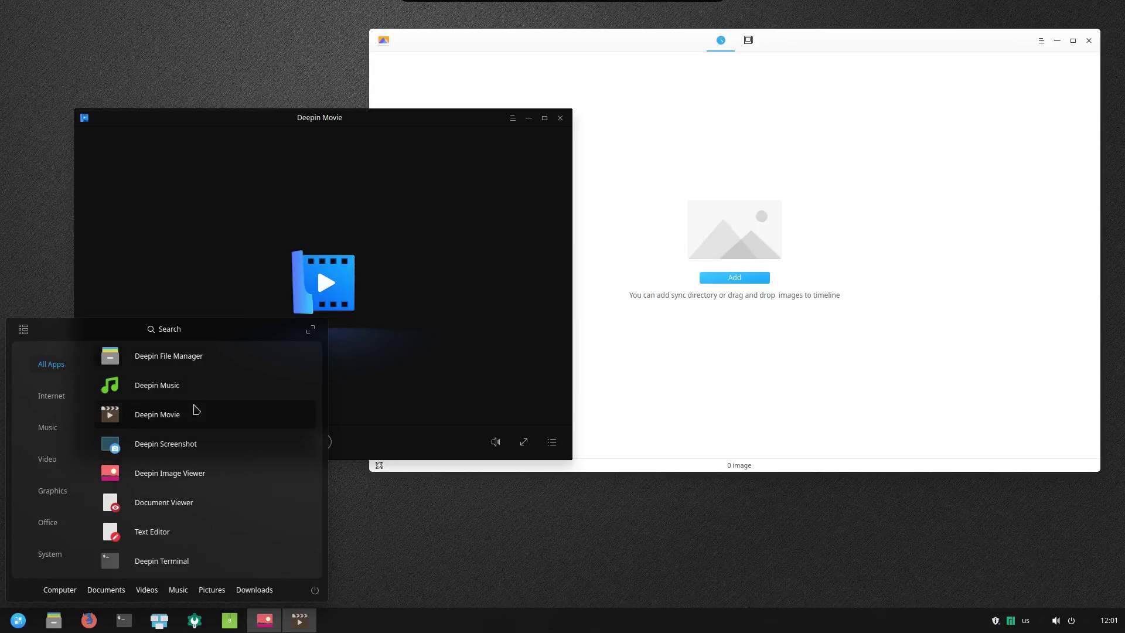
left_click(174, 357)
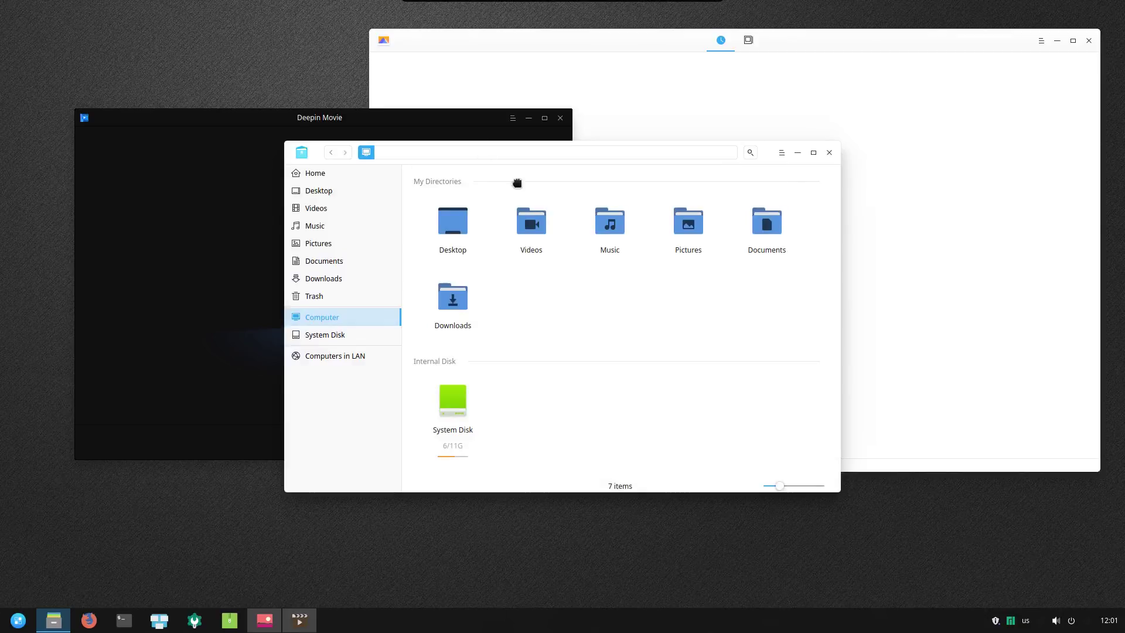
left_click_drag(515, 181, 607, 231)
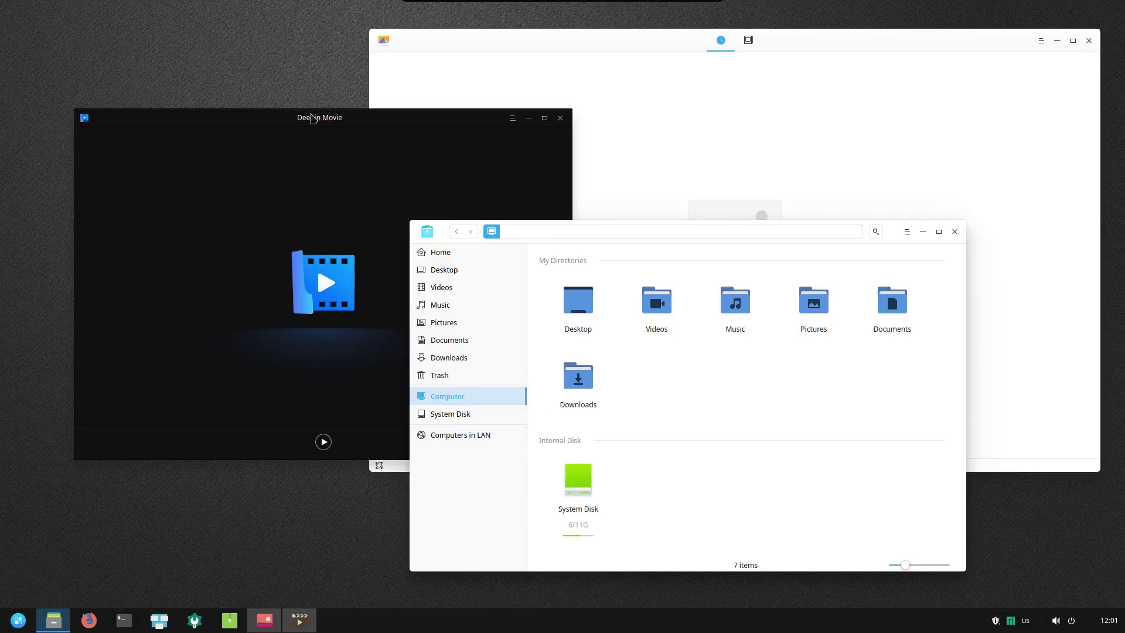
left_click_drag(279, 110, 238, 65)
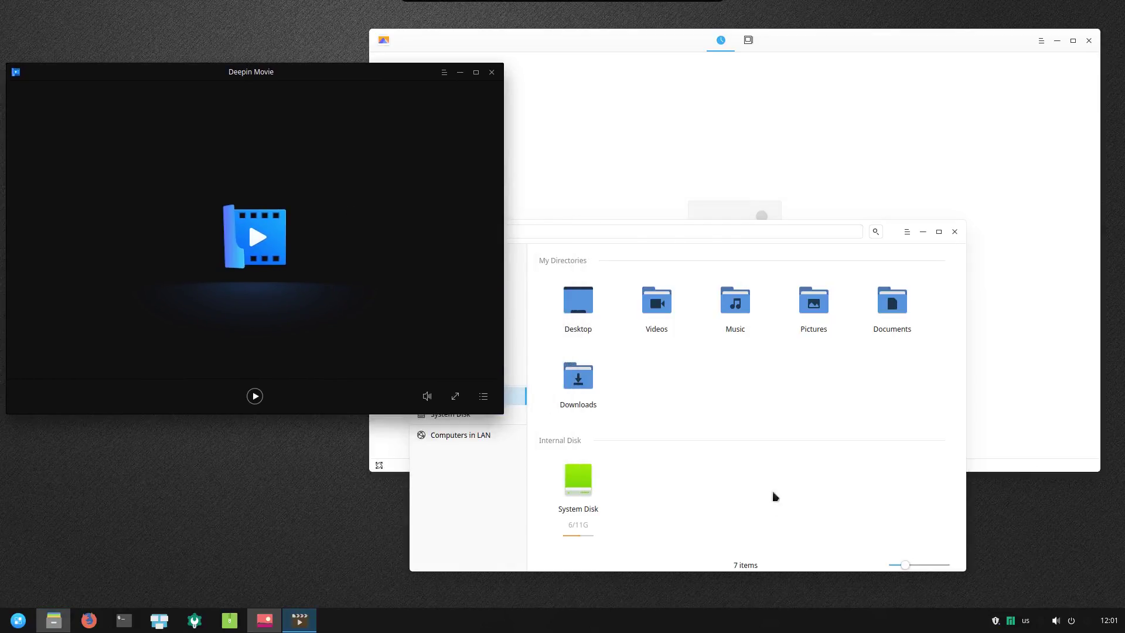
In Personalization > Theme, try Adapta-Eta-Maia, deepin-dark and deepin, settling on Adapta-Nokto-Maia
right_click(217, 521)
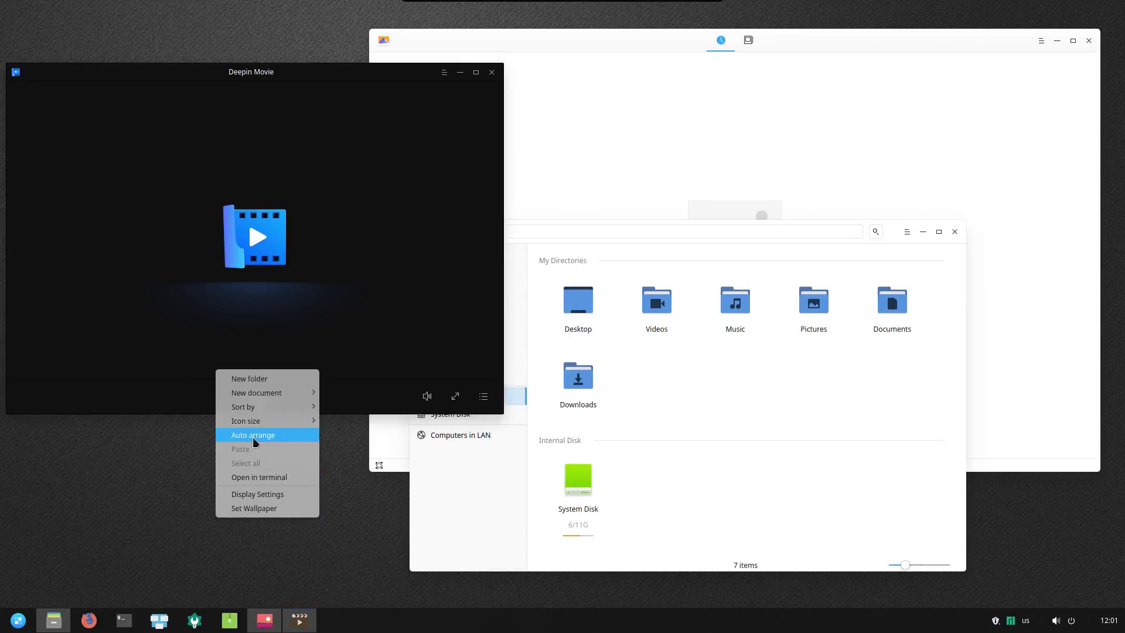
left_click(268, 495)
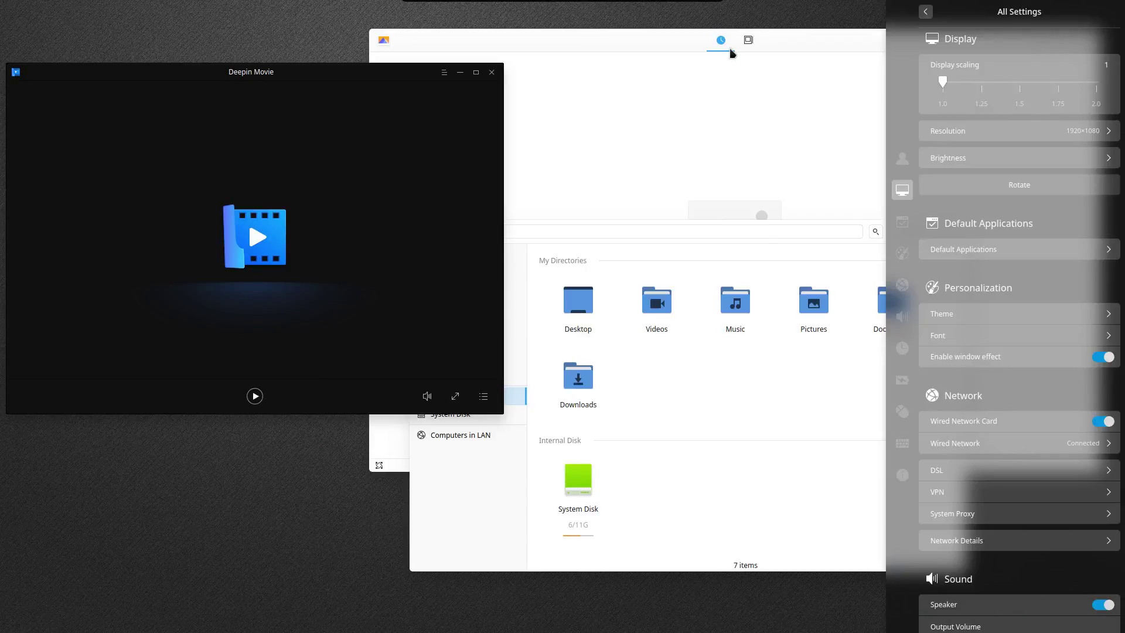
left_click(902, 253)
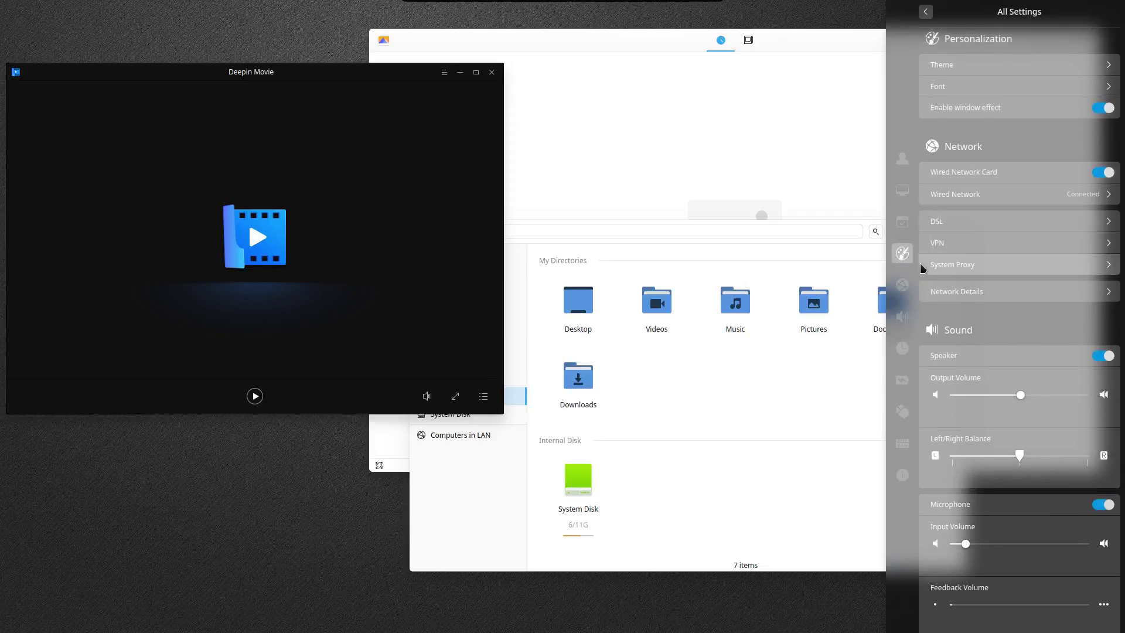
left_click(996, 66)
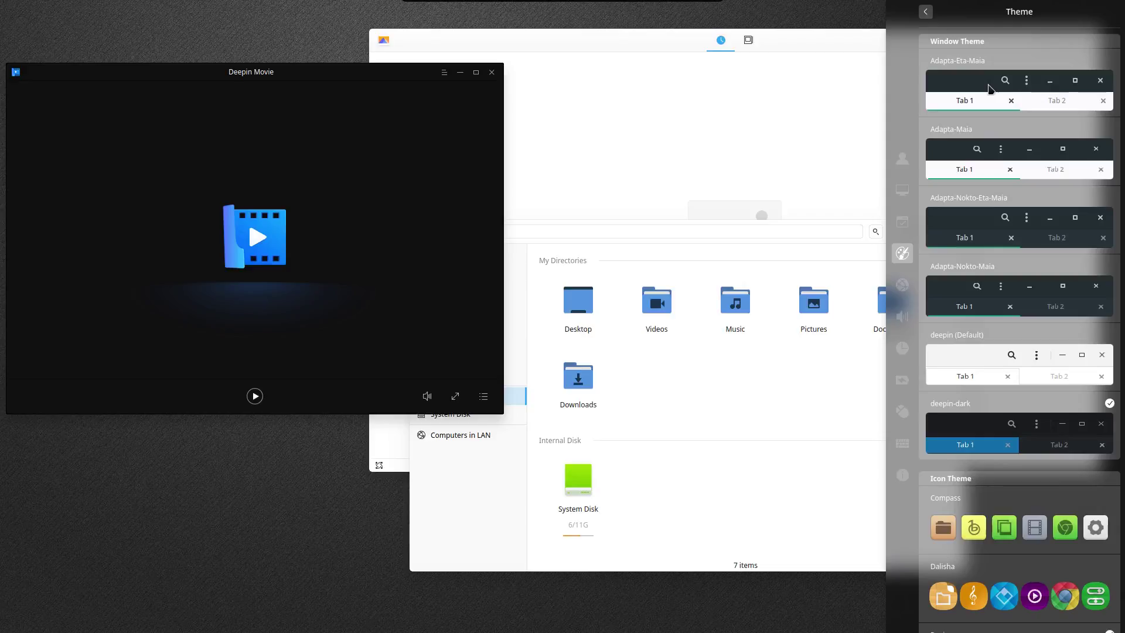
left_click(988, 89)
left_click(968, 433)
left_click(945, 355)
left_click(945, 291)
left_click(181, 566)
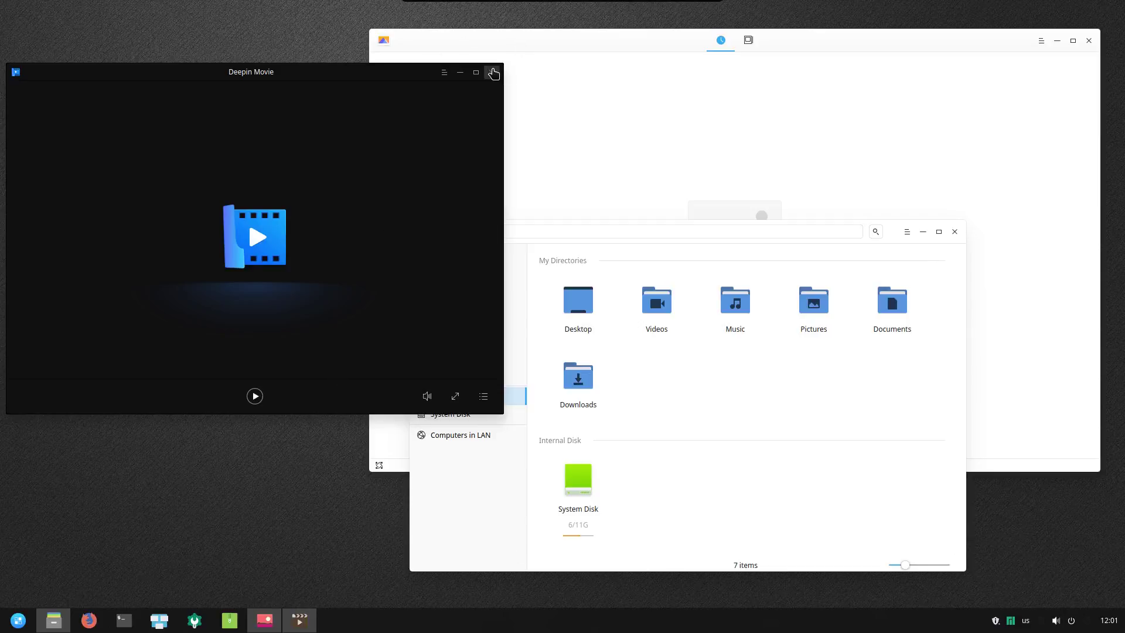
Close the Deepin Movie, File Manager and Image Viewer windows
left_click(494, 72)
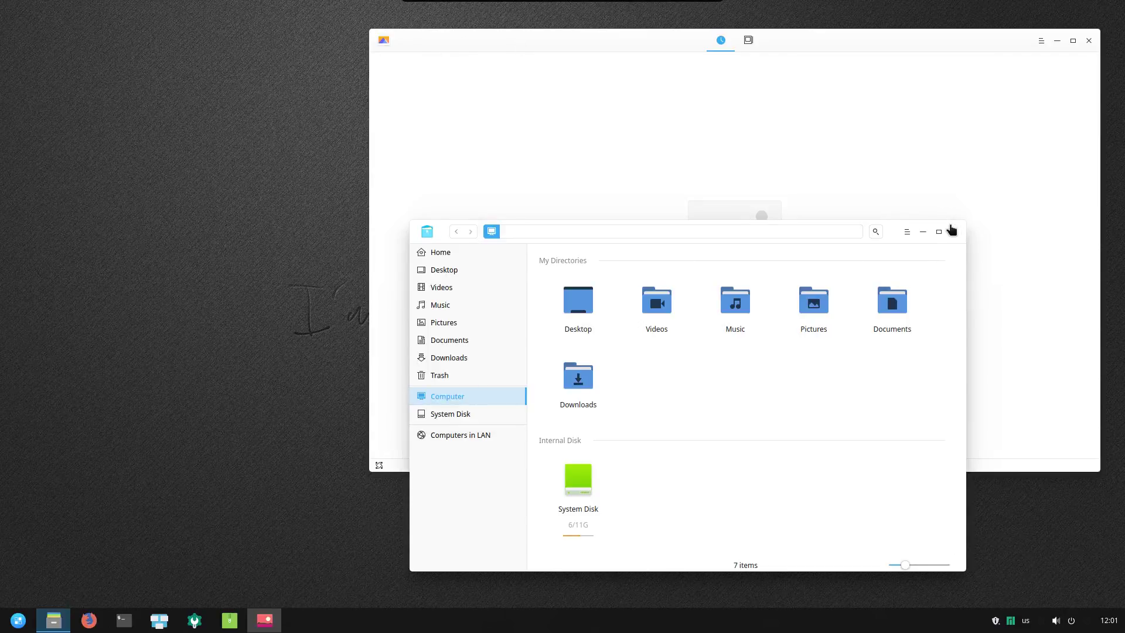
left_click(952, 231)
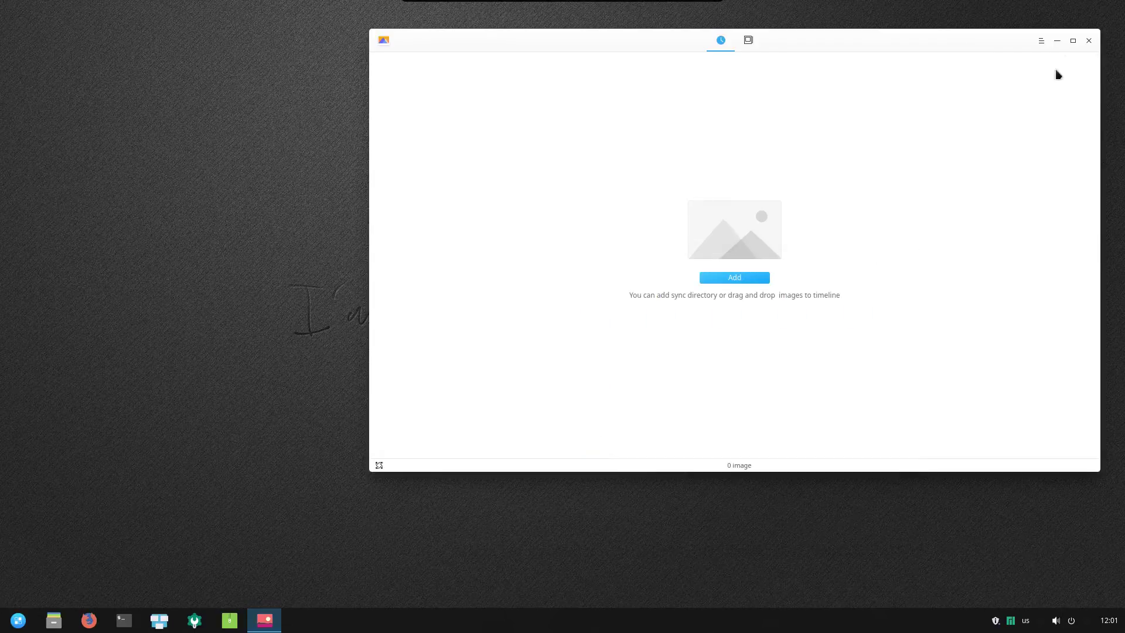
left_click(1087, 42)
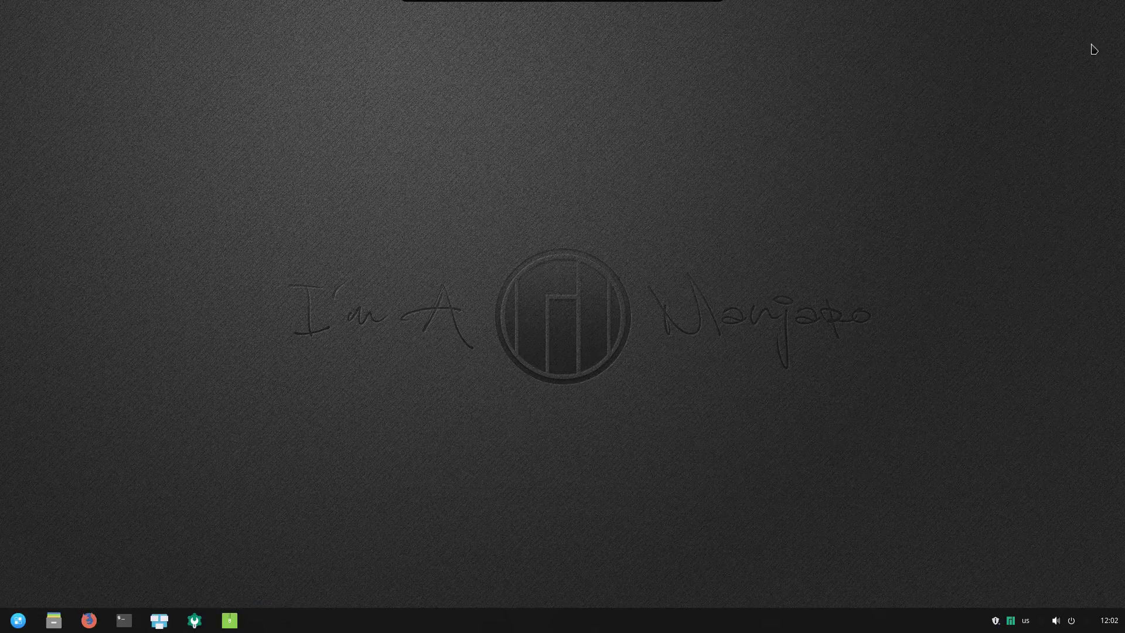